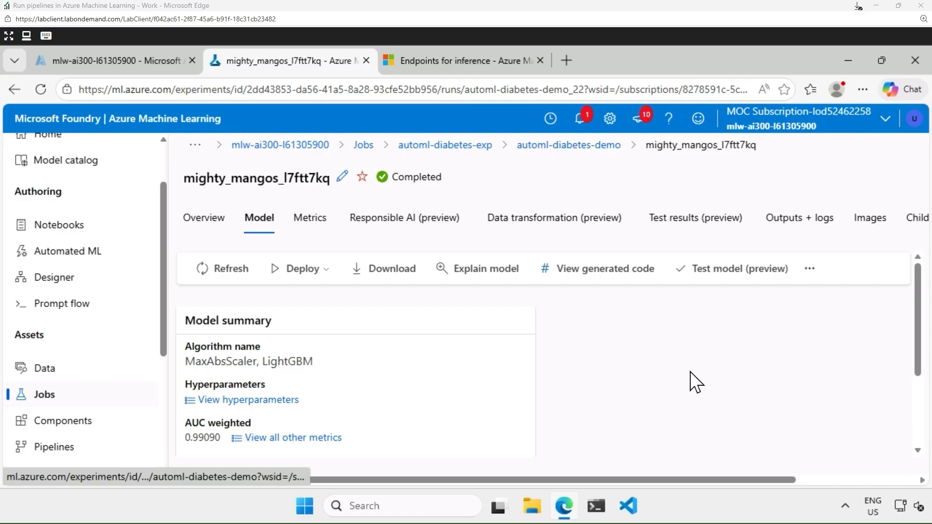
pyautogui.click(808, 270)
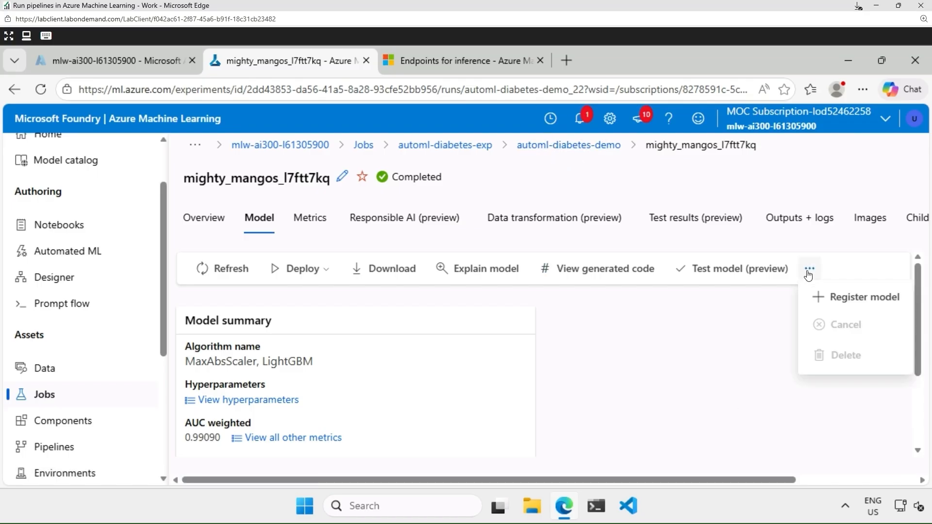
pyautogui.click(844, 302)
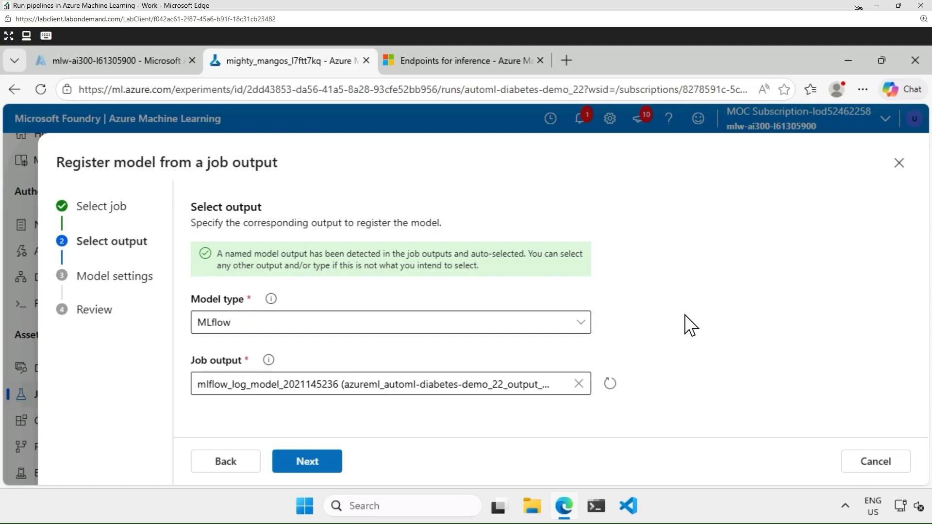
pyautogui.click(578, 324)
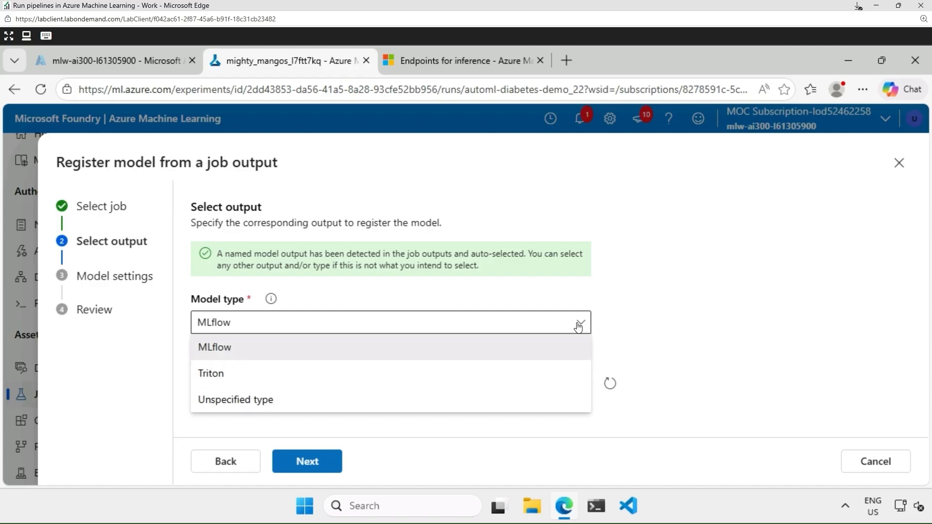
pyautogui.click(732, 334)
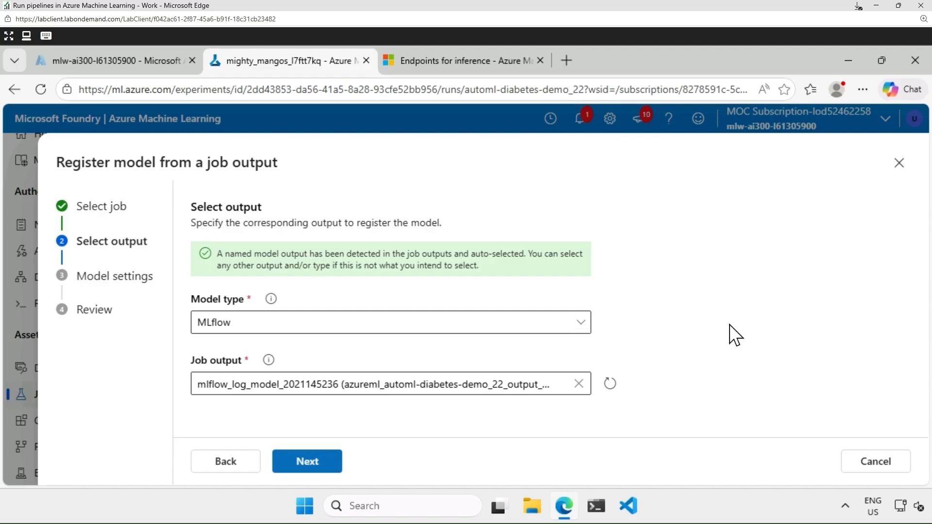
pyautogui.click(583, 325)
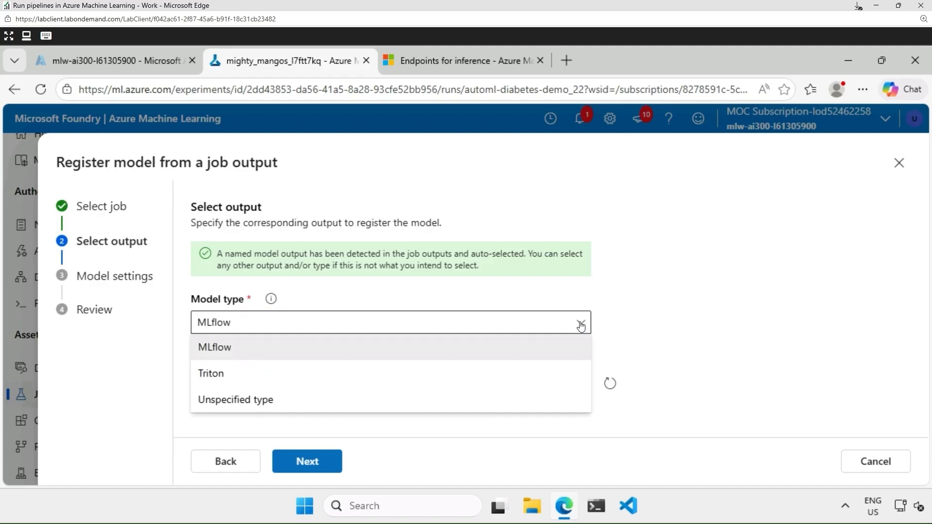
pyautogui.click(738, 323)
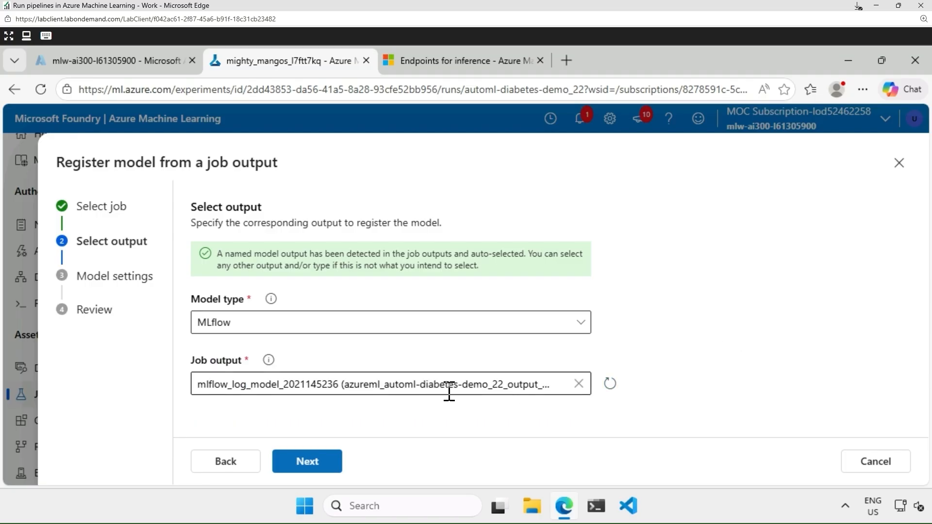
# Name the model TestModel, reach the registration Review summary, then cancel the registration.
pyautogui.click(309, 460)
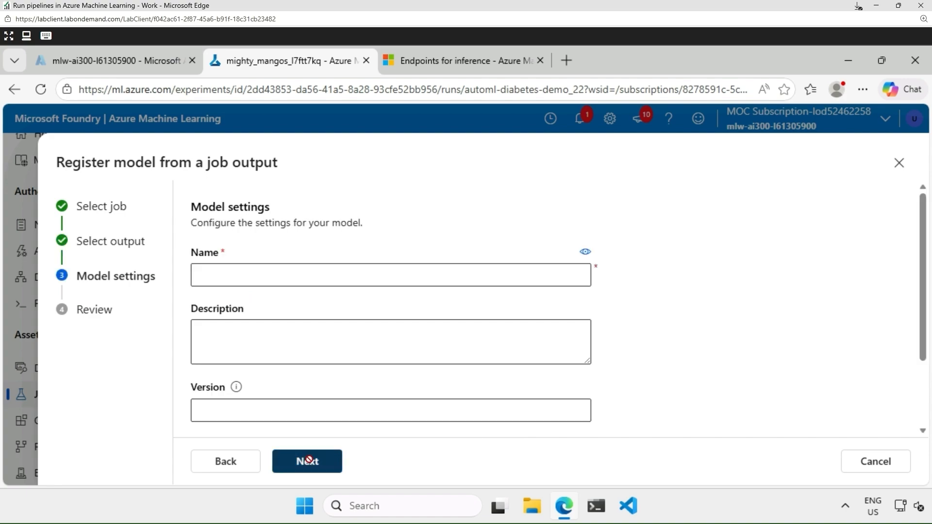
pyautogui.click(242, 275)
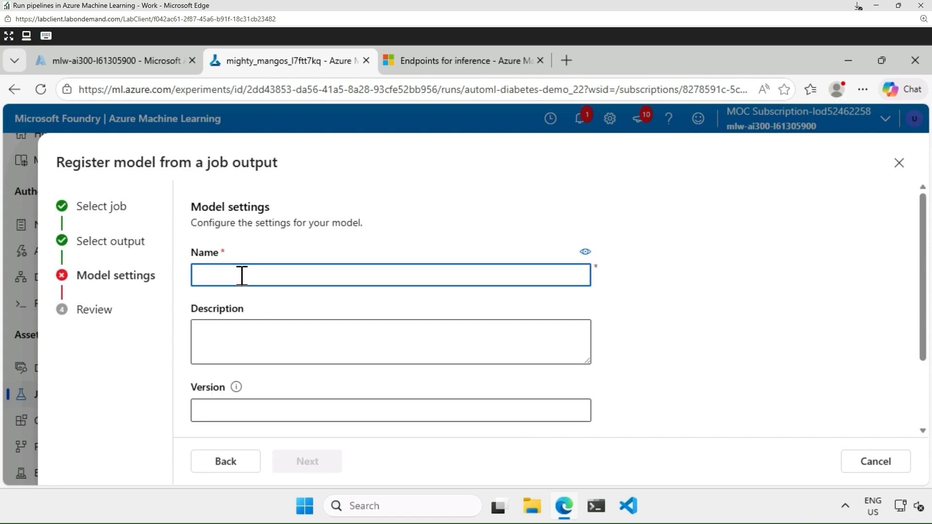
pyautogui.write('TestModel')
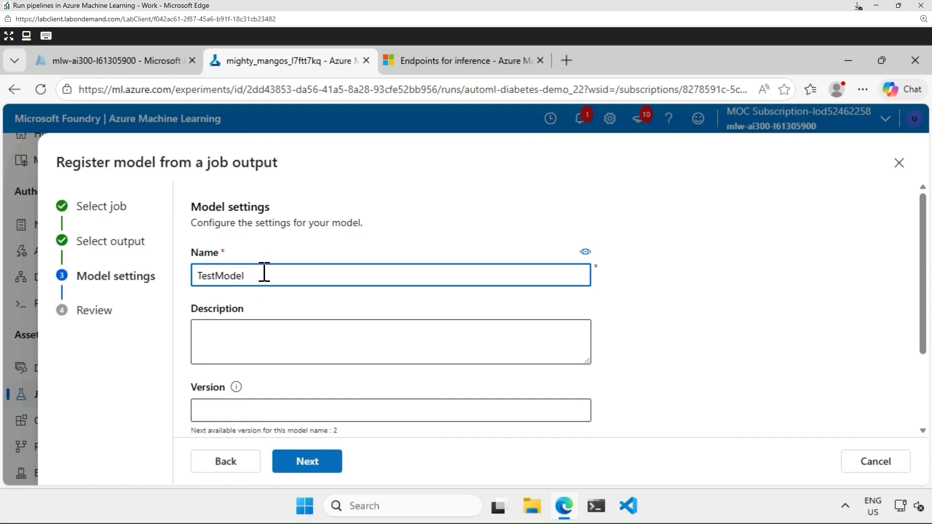
pyautogui.scroll(-2, 680, 328)
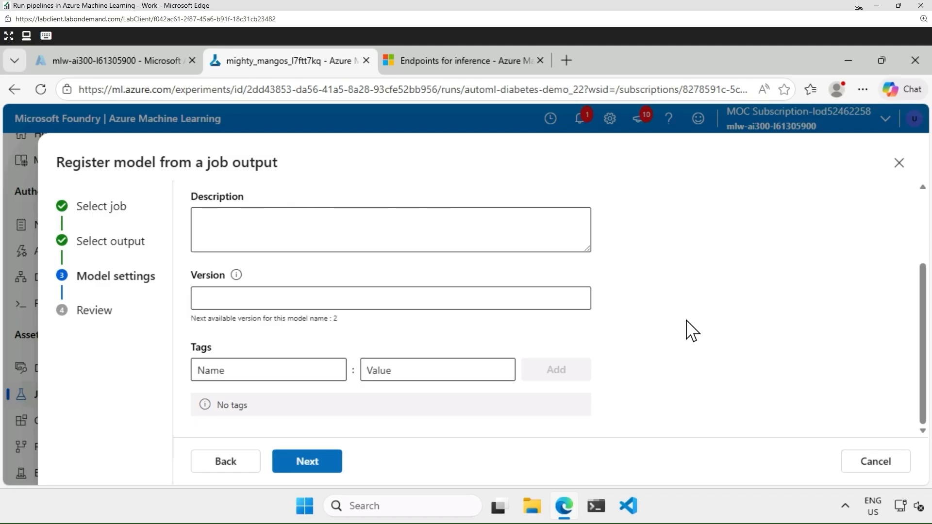
pyautogui.click(318, 465)
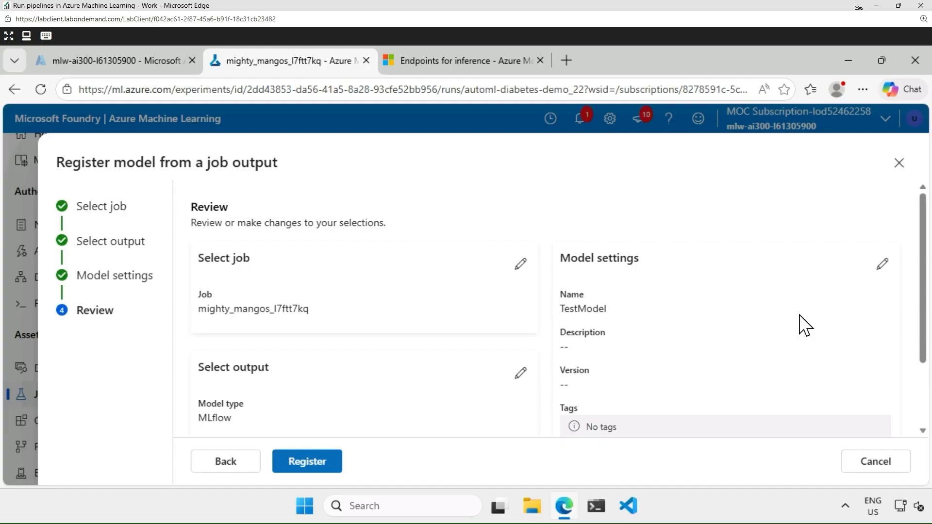
pyautogui.scroll(-2, 805, 325)
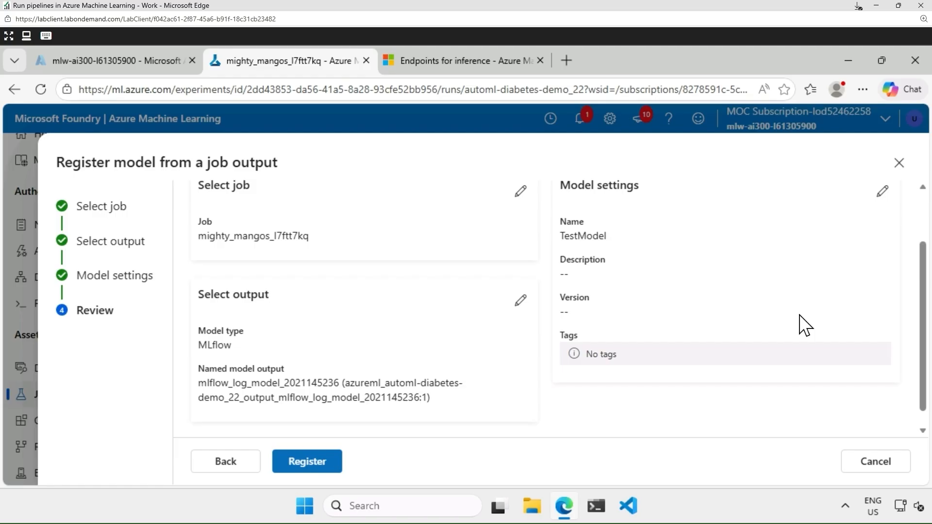
pyautogui.click(871, 461)
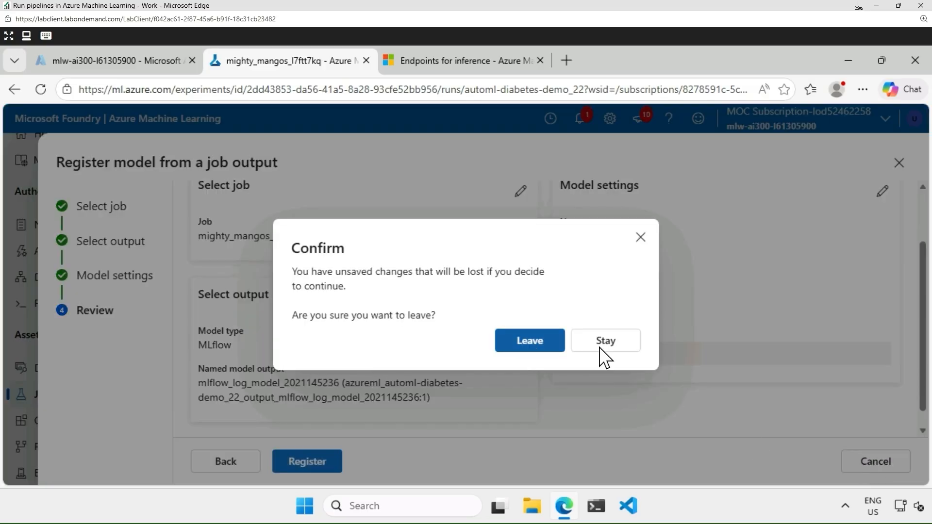
# Leave the registration without saving, dismiss the extra actions list, and show the Deploy options.
pyautogui.click(540, 349)
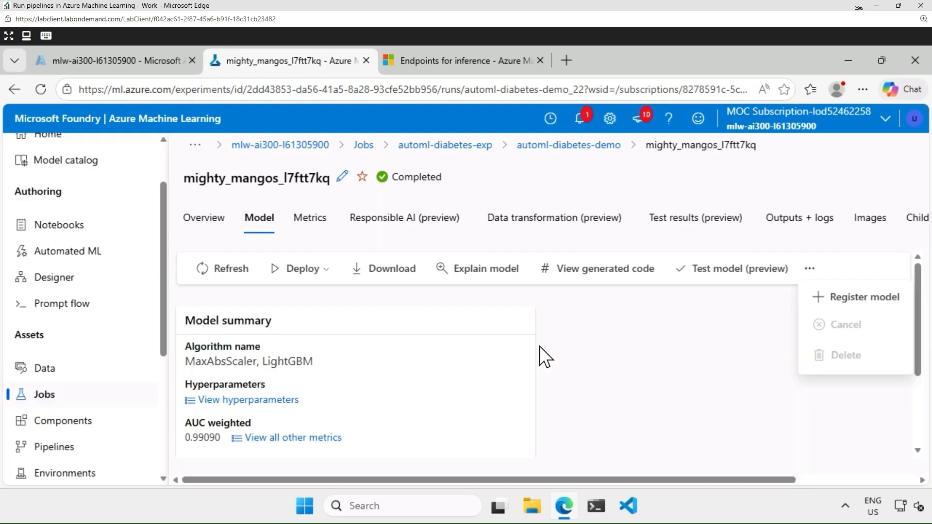
pyautogui.click(891, 413)
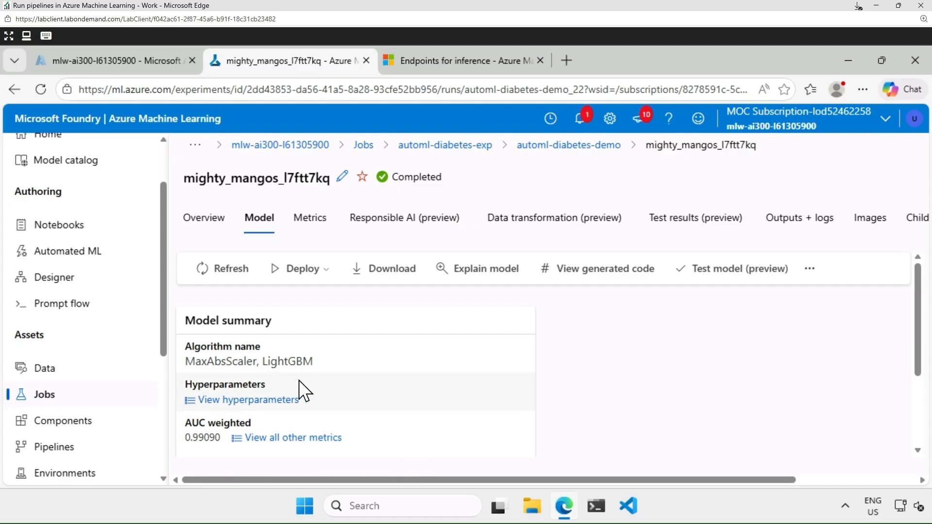
pyautogui.click(323, 270)
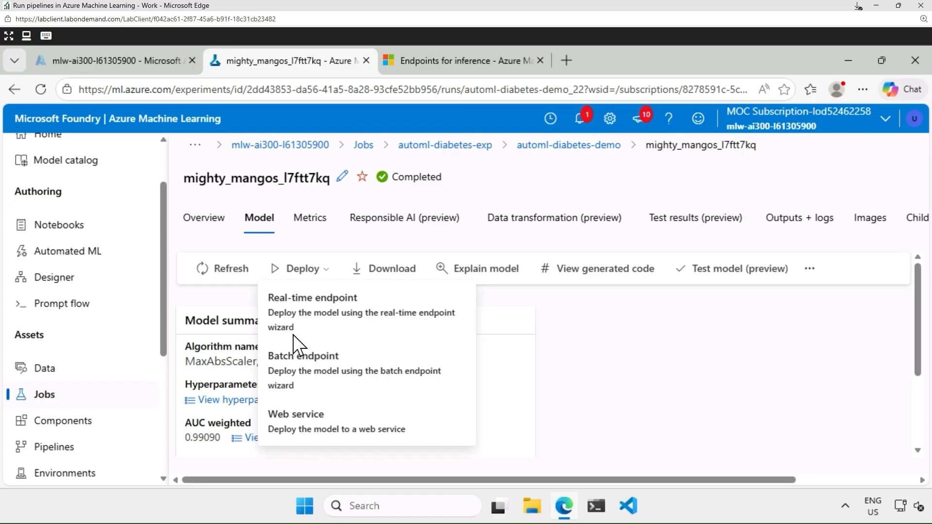
# Start a real-time deployment of automldiabetesd22:1 with 3 Standard_DS3_v2 instances and a new endpoint.
pyautogui.click(294, 319)
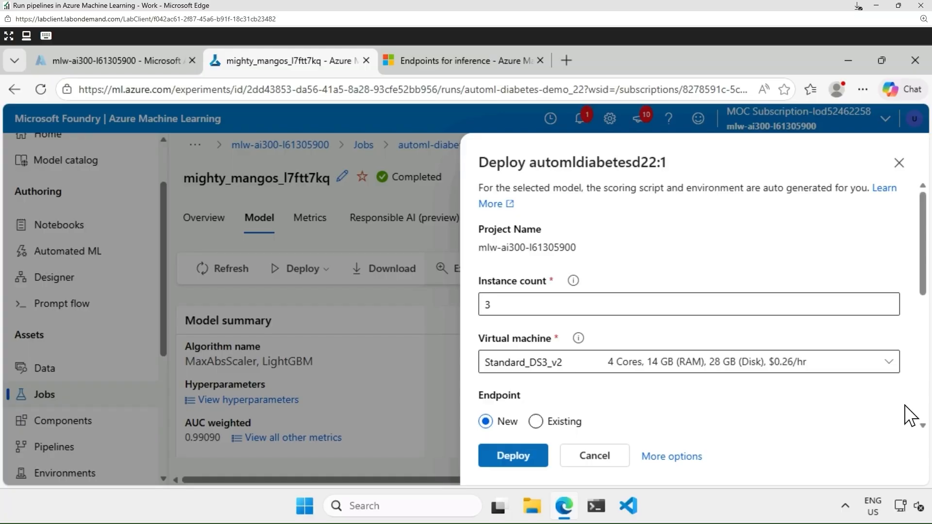
pyautogui.scroll(-1, 911, 413)
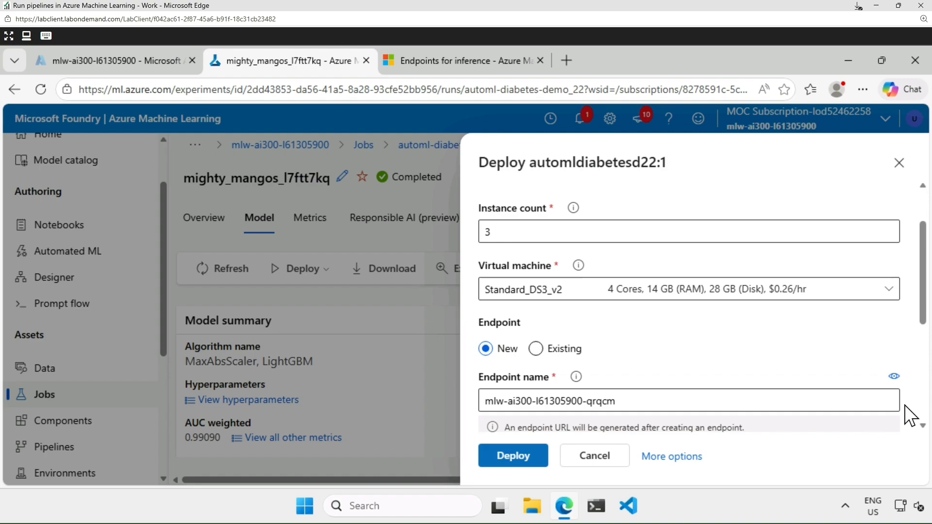
pyautogui.click(892, 299)
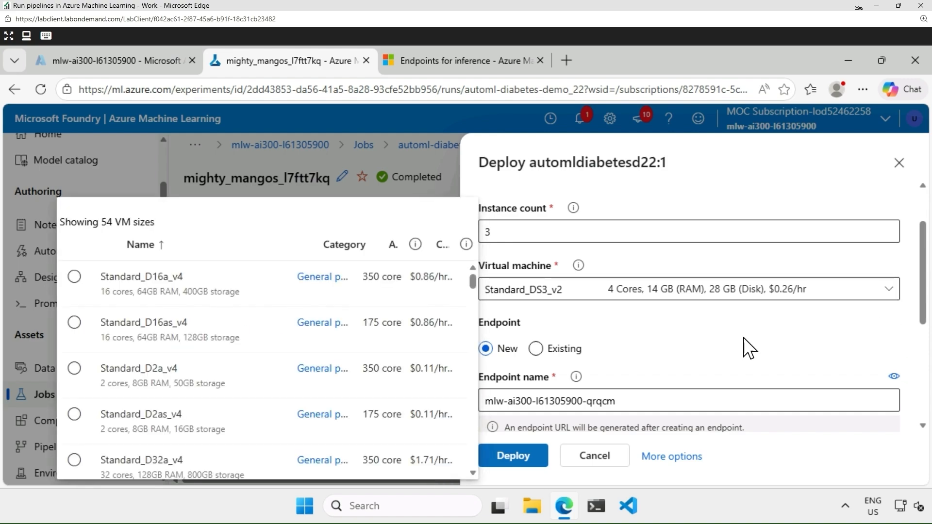
pyautogui.scroll(-3, 318, 301)
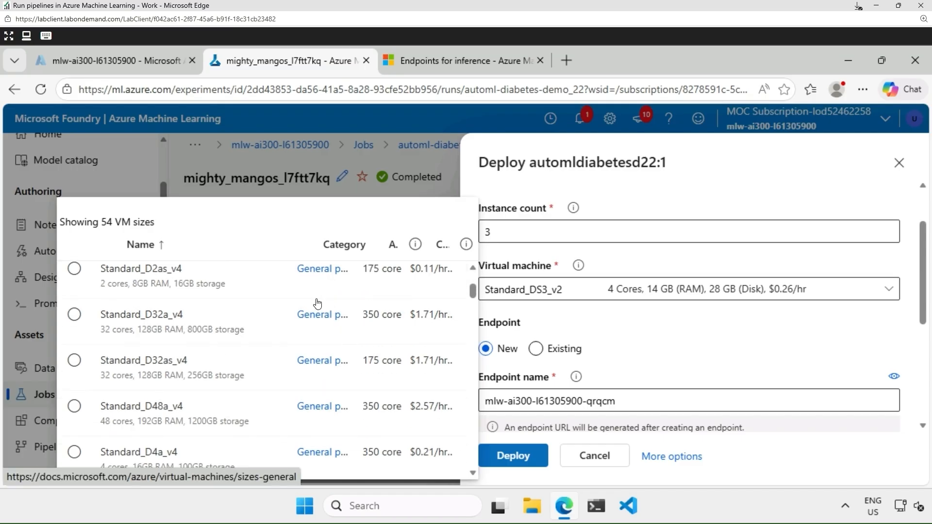
pyautogui.scroll(-5, 318, 303)
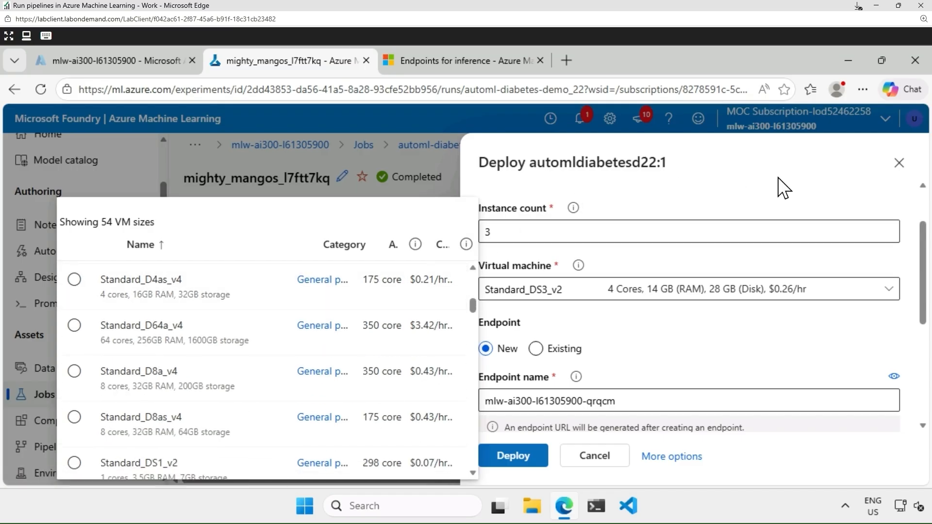
pyautogui.click(783, 188)
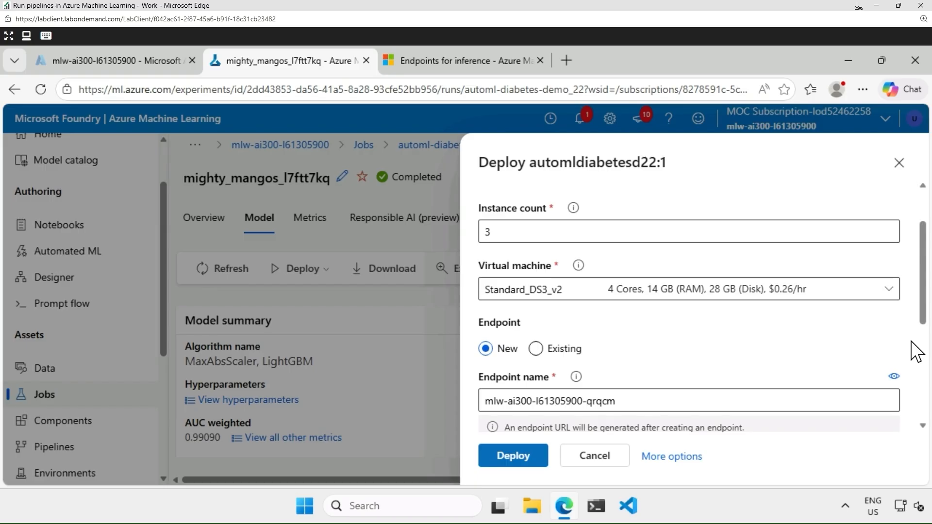
pyautogui.scroll(-2, 916, 350)
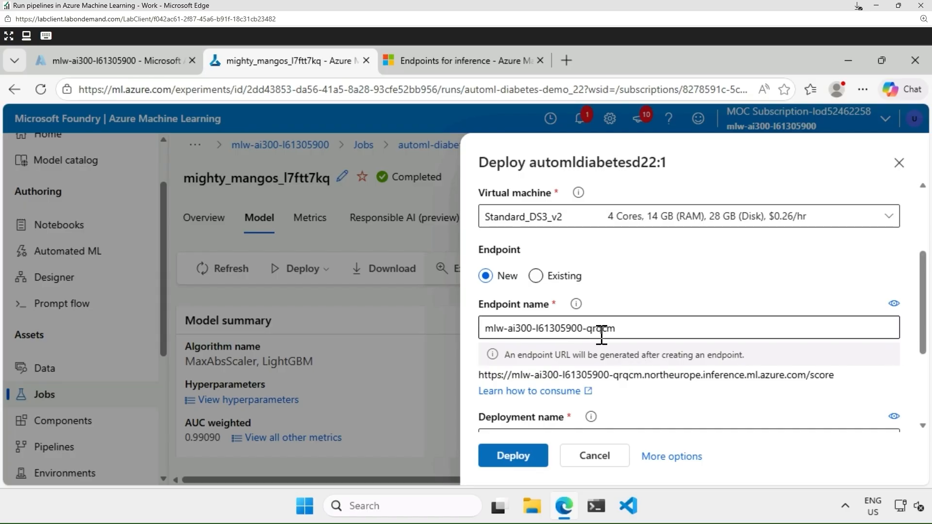
pyautogui.scroll(-2, 788, 275)
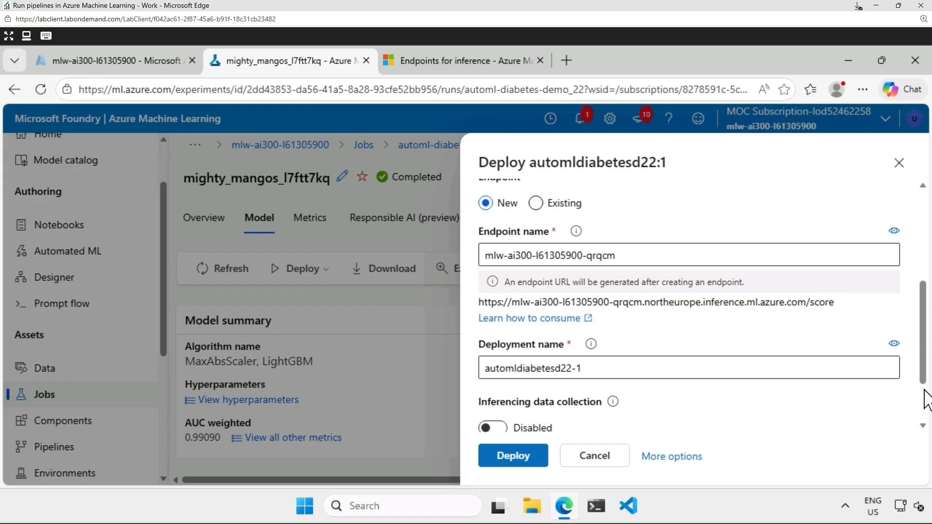
pyautogui.moveTo(926, 366); pyautogui.dragTo(926, 410)
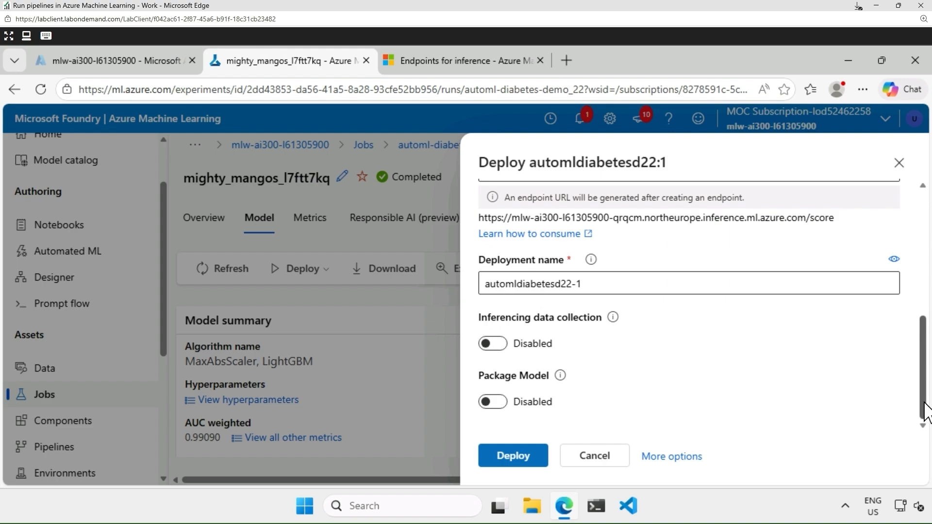
pyautogui.moveTo(926, 413); pyautogui.dragTo(929, 257)
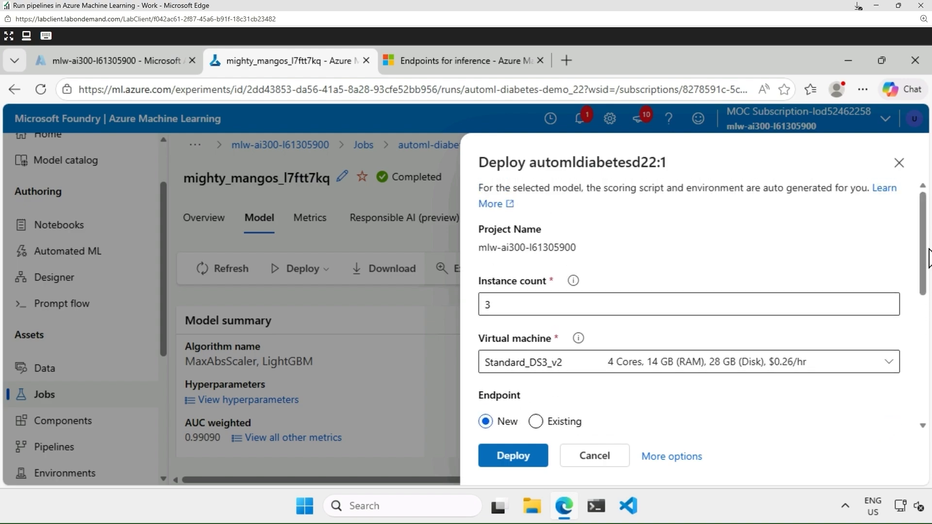
# In the full deployment wizard, accept a new managed endpoint with key-based authentication.
pyautogui.click(671, 458)
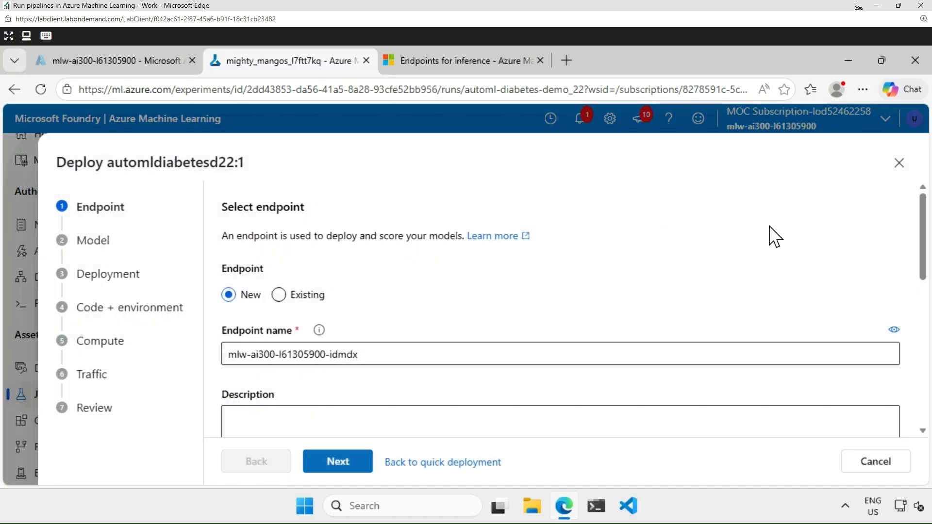
pyautogui.scroll(-2, 776, 238)
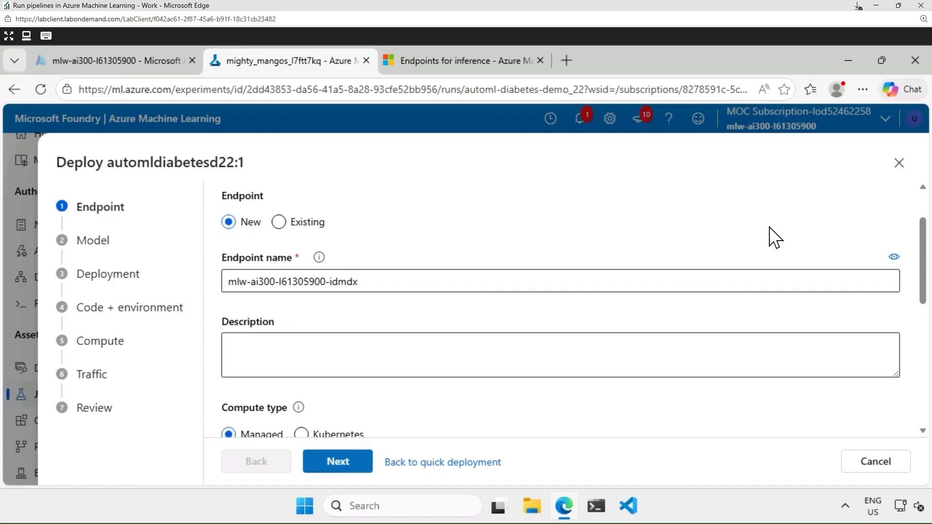
pyautogui.scroll(-2, 776, 237)
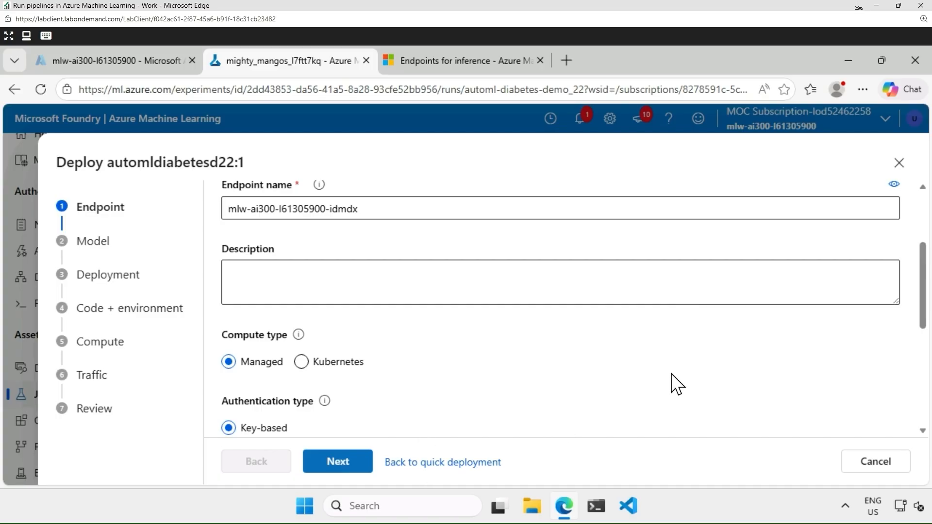
pyautogui.scroll(-2, 769, 400)
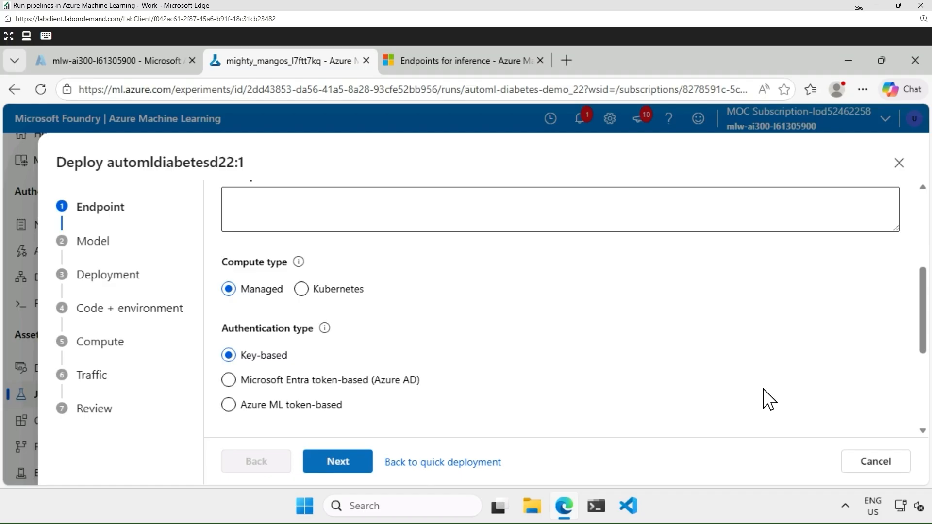
pyautogui.scroll(-4, 769, 399)
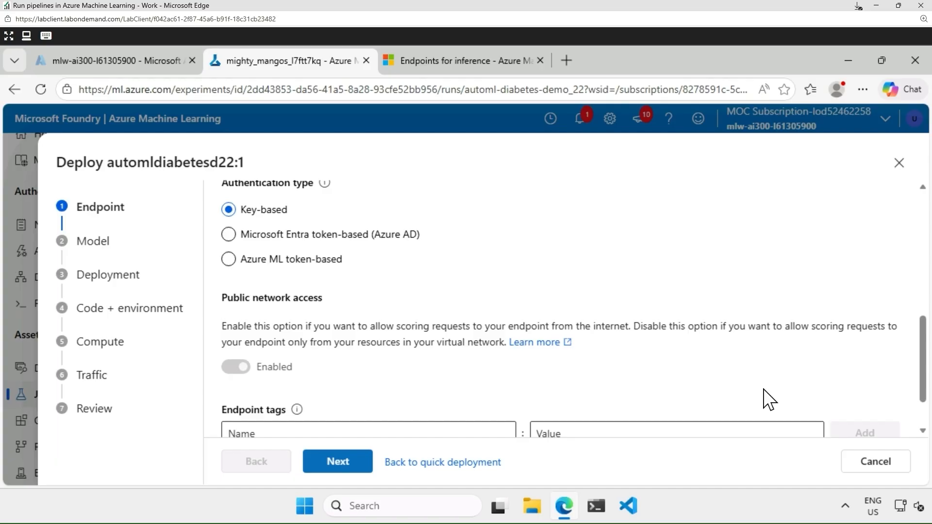
pyautogui.scroll(-2, 769, 399)
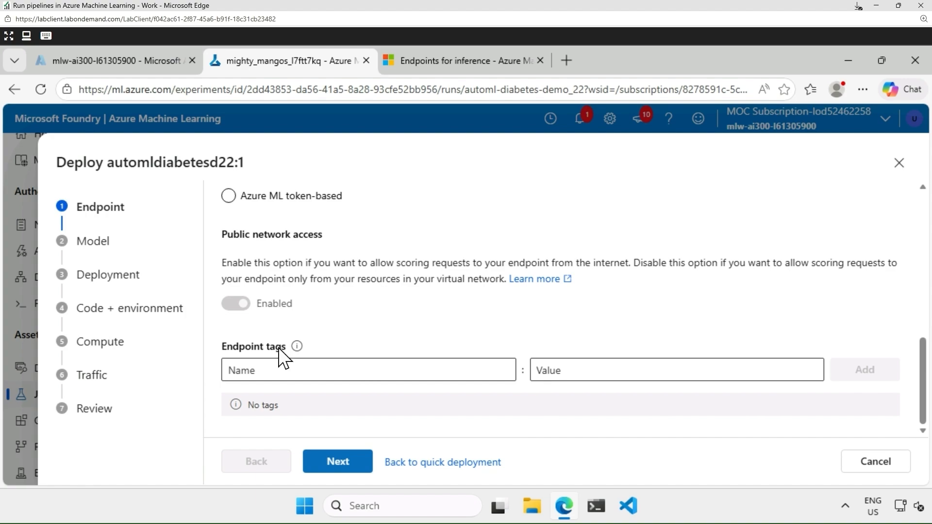
pyautogui.click(333, 463)
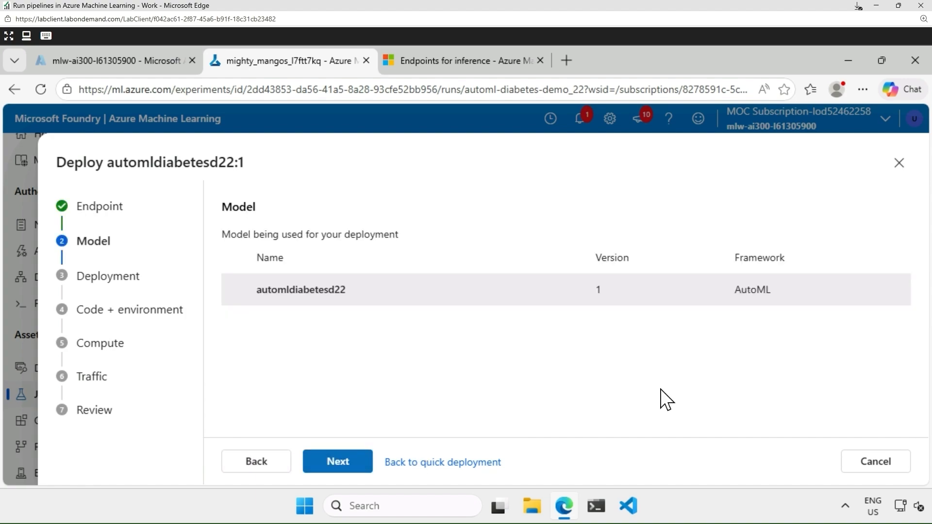
# Confirm model automldiabetesd22 version 1 and keep deployment automldiabetesd22-1 with its 90-second scoring timeout.
pyautogui.click(339, 463)
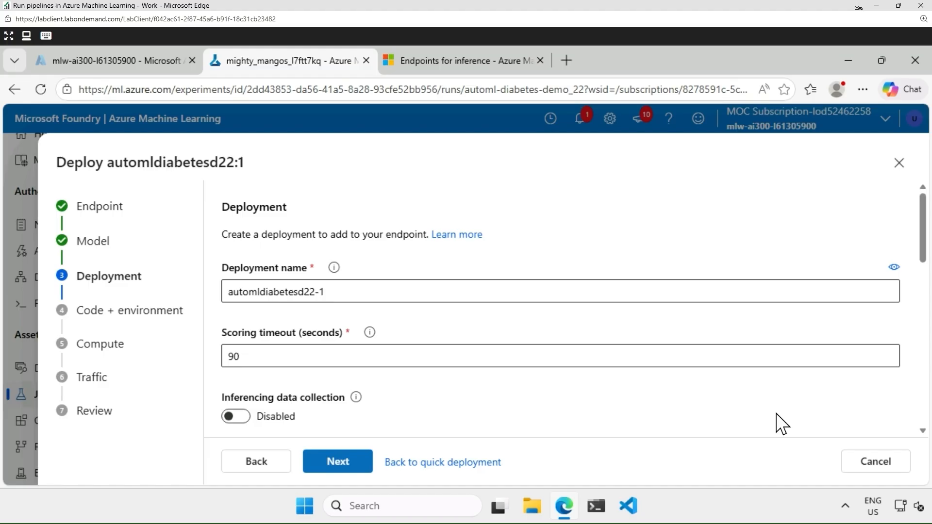
pyautogui.scroll(-2, 782, 424)
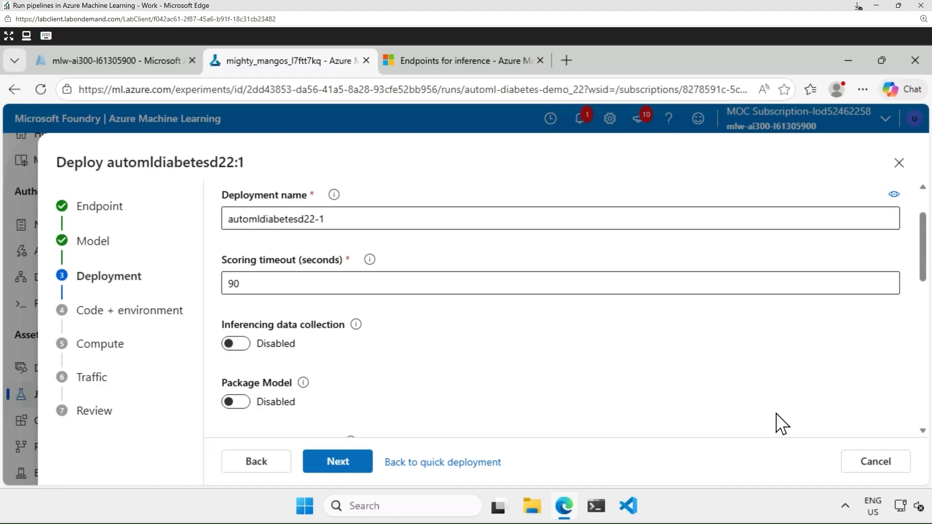
pyautogui.scroll(-2, 782, 424)
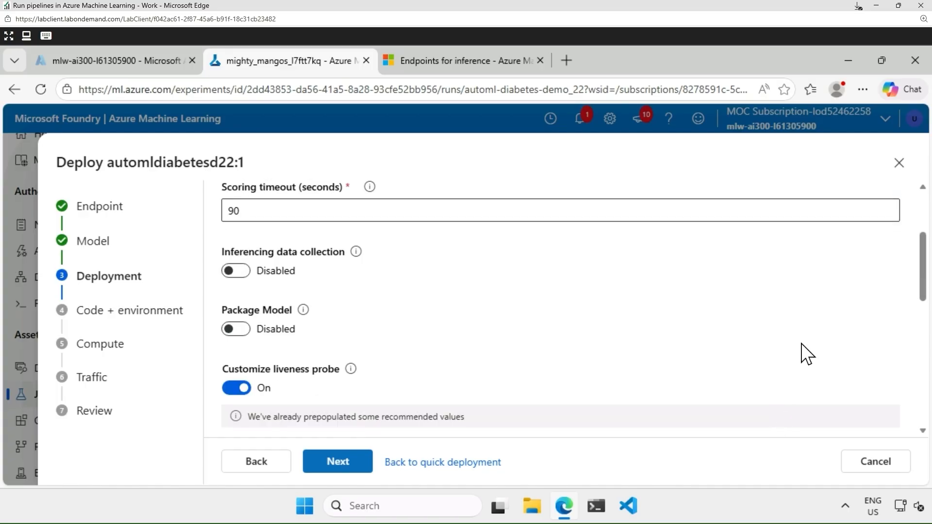
pyautogui.scroll(-2, 808, 353)
pyautogui.scroll(-2, 807, 353)
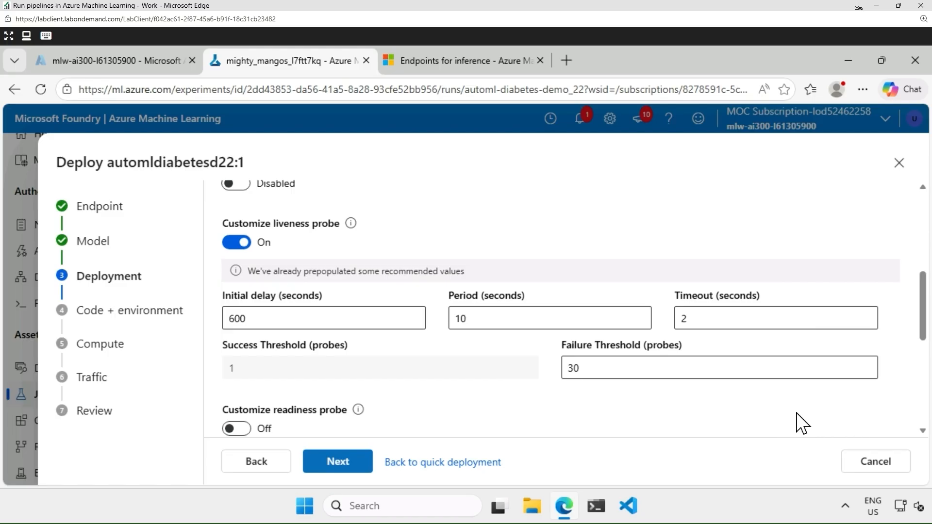
pyautogui.scroll(-3, 802, 423)
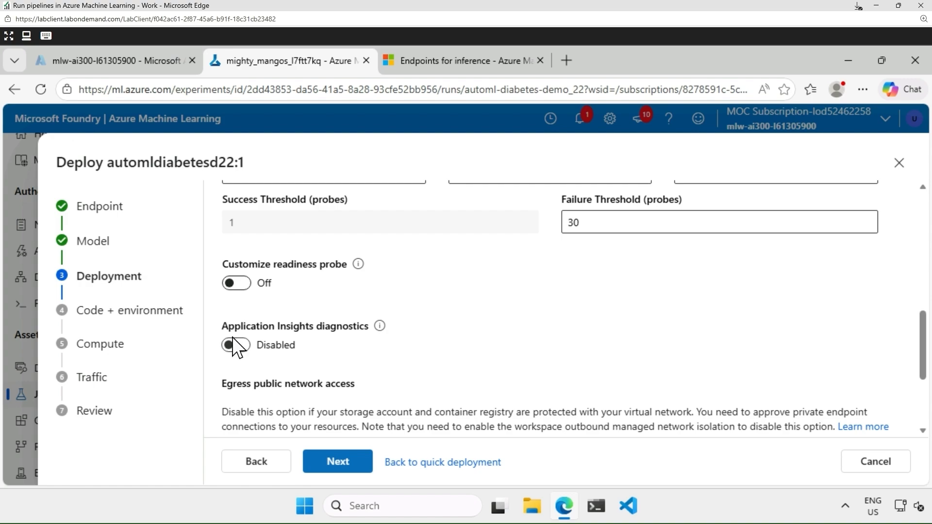
pyautogui.scroll(-3, 656, 365)
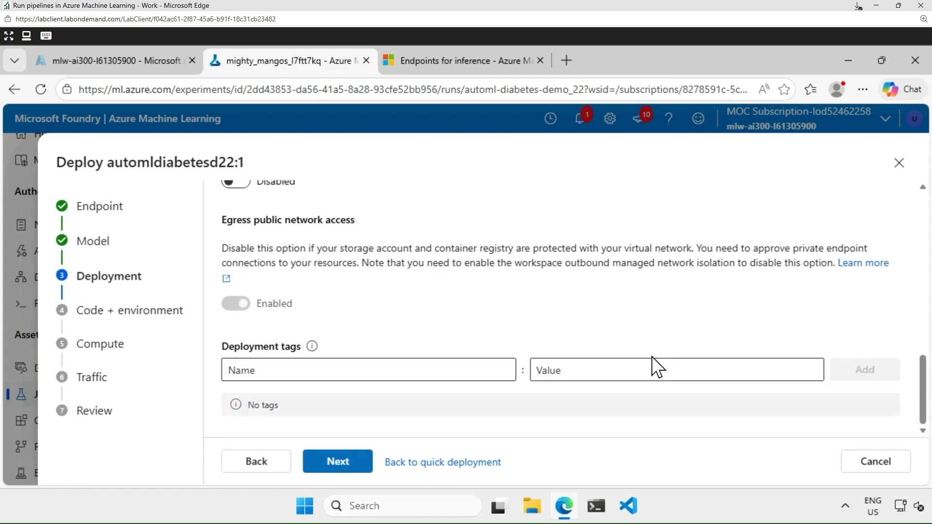
pyautogui.click(362, 465)
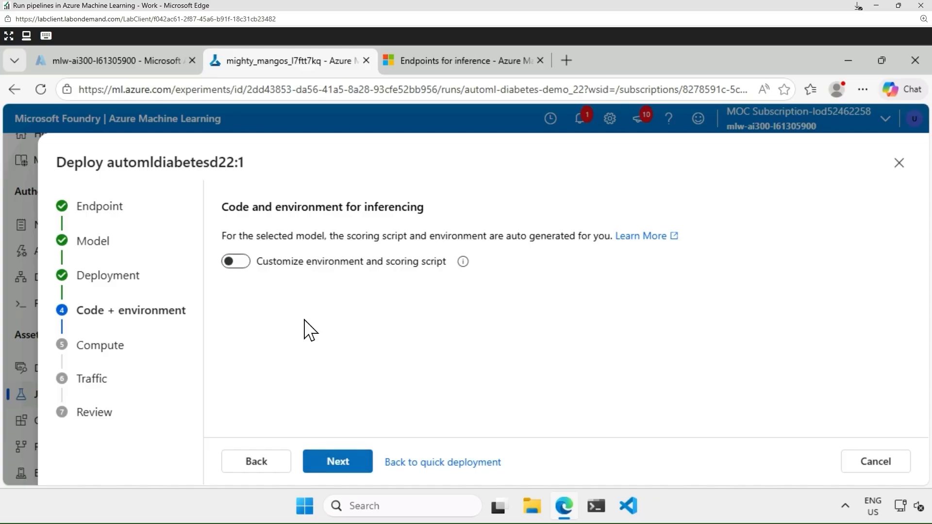
# Keep the auto-generated script and environment, Standard_DS3_v2 compute and 100% traffic to automldiabetesd22-1.
pyautogui.click(242, 265)
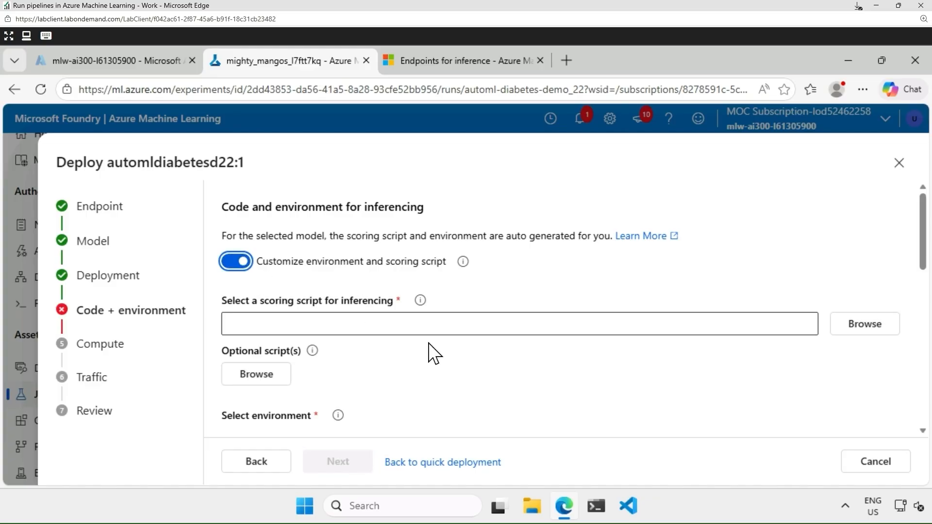
pyautogui.click(234, 265)
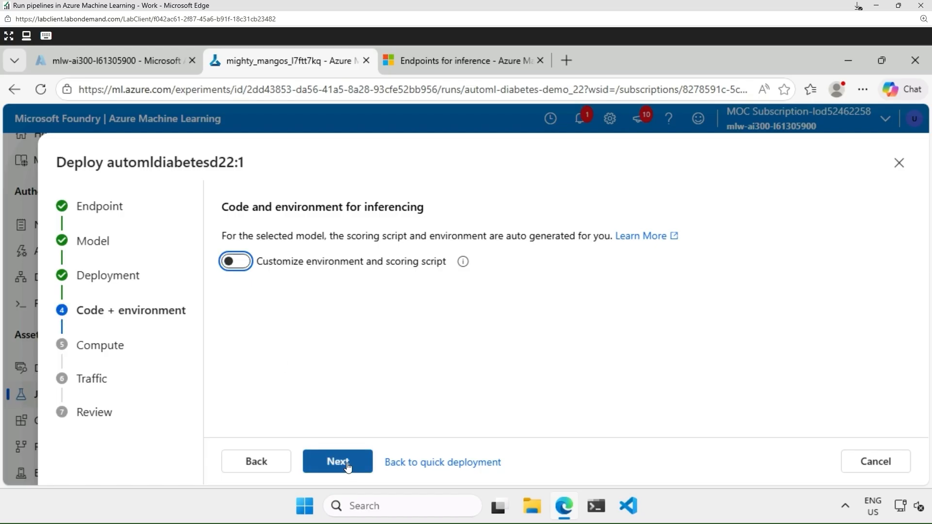
pyautogui.click(347, 466)
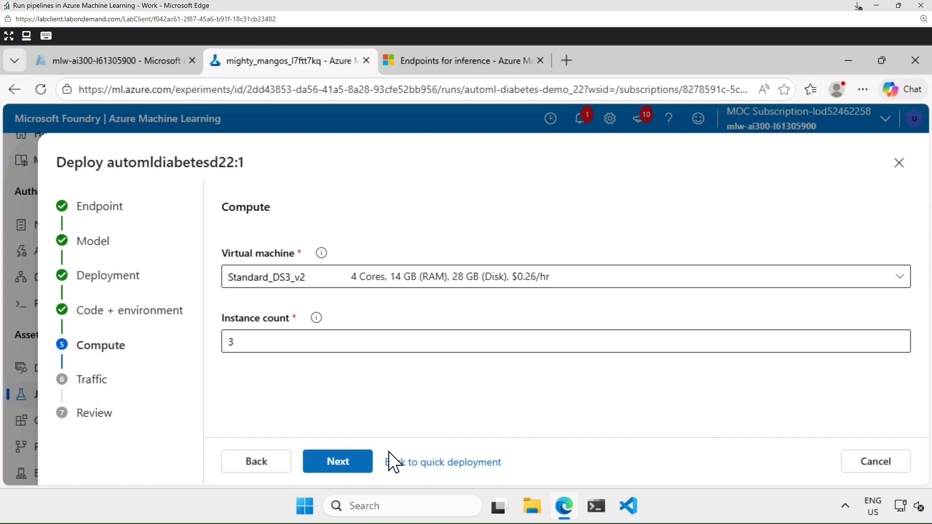
pyautogui.click(342, 465)
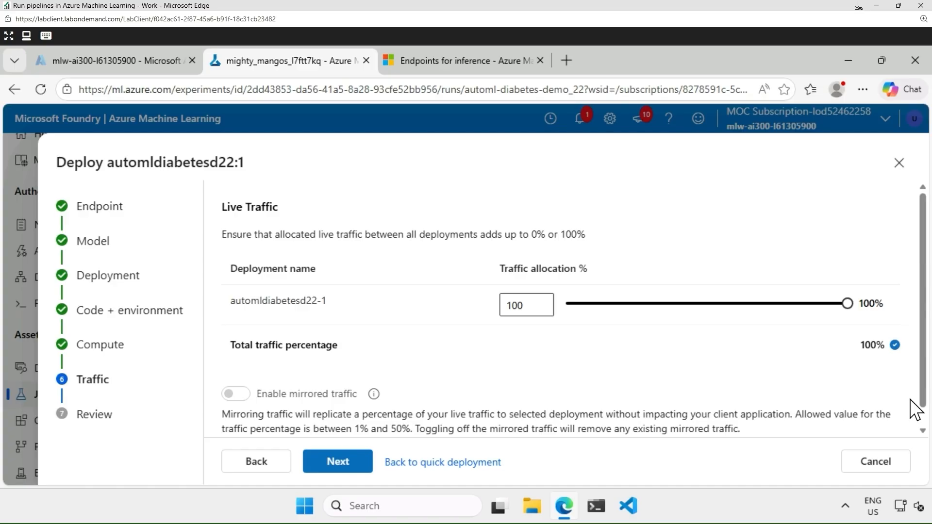
pyautogui.scroll(-1, 911, 401)
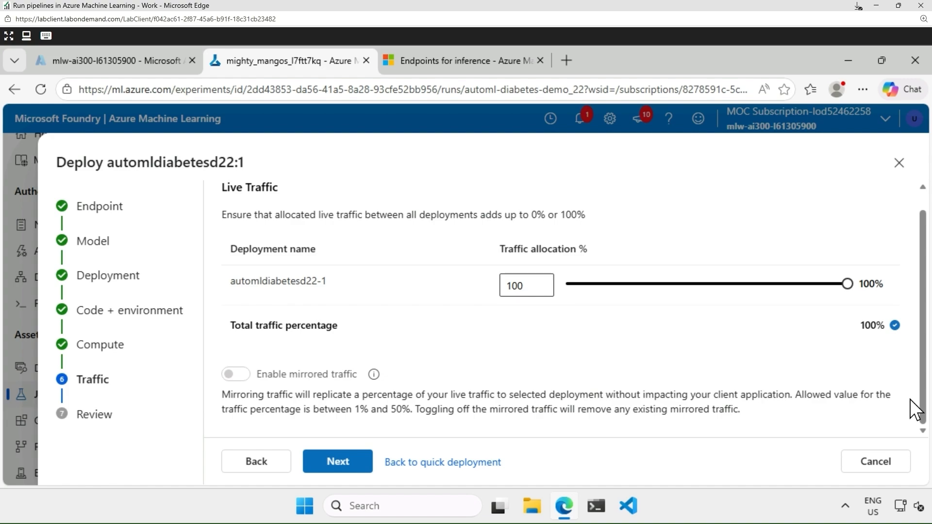
pyautogui.scroll(1, 564, 379)
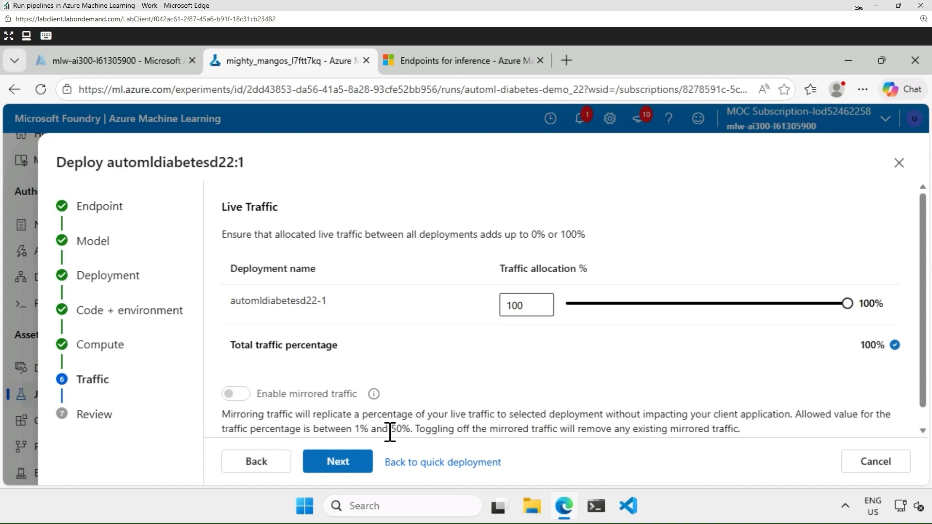
pyautogui.click(338, 464)
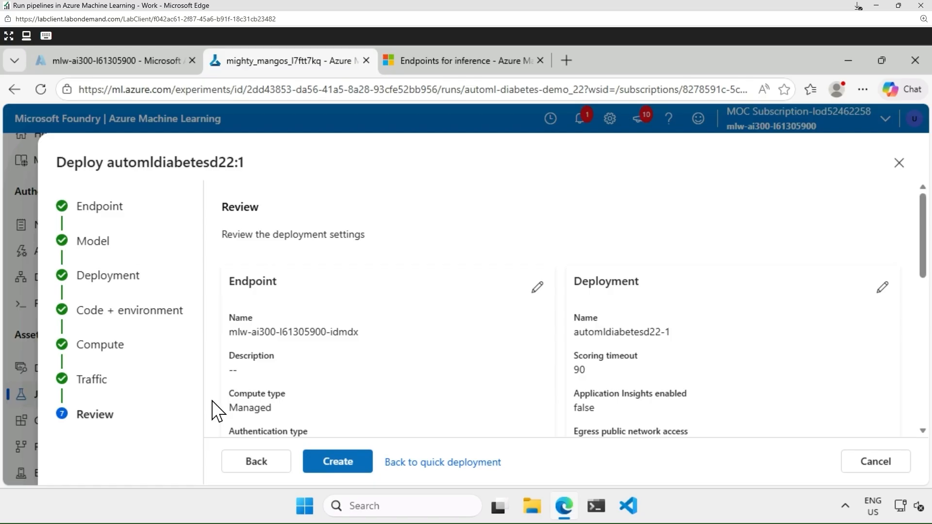
# Cancel the real-time deployment without deploying and list the model's deployment choices.
pyautogui.click(475, 465)
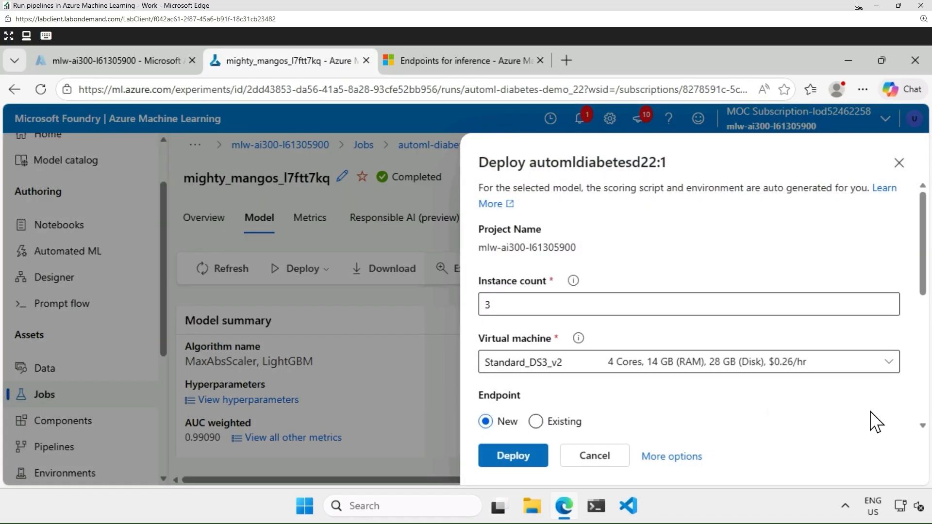
pyautogui.scroll(-6, 859, 426)
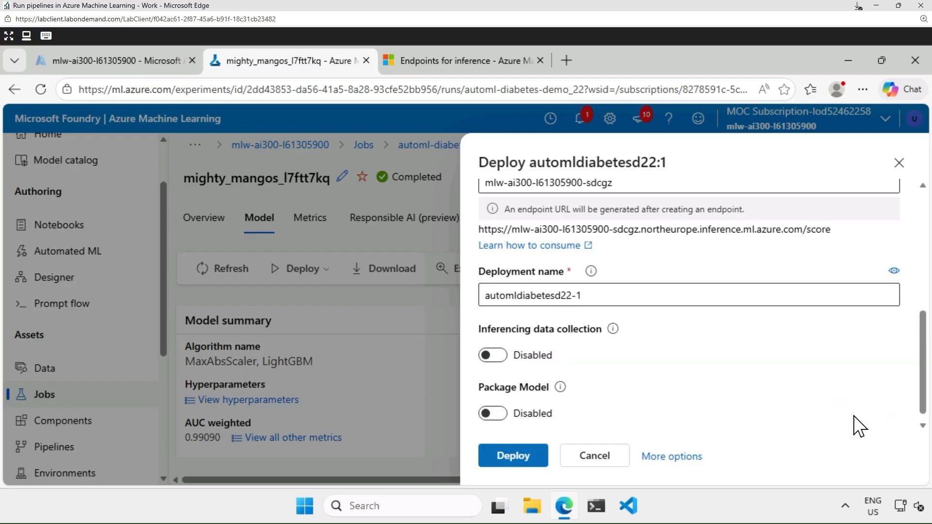
pyautogui.scroll(6, 859, 426)
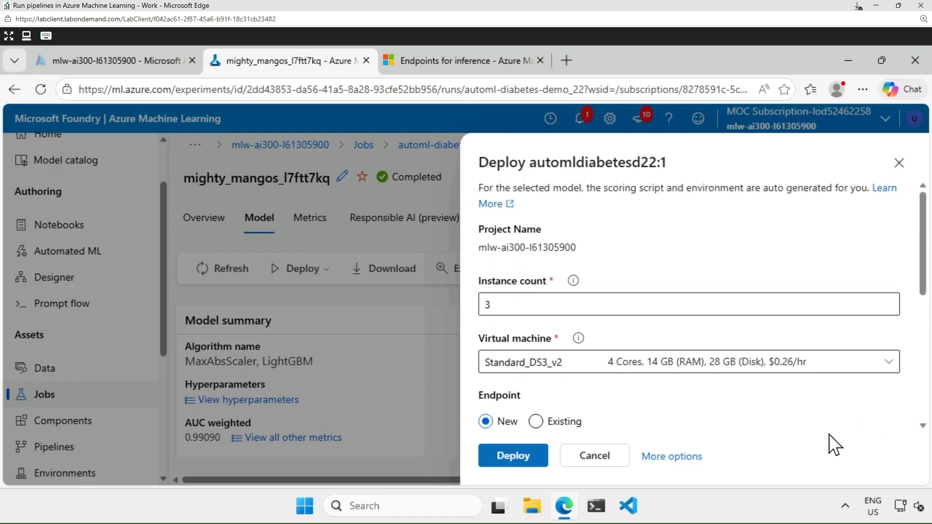
pyautogui.click(595, 456)
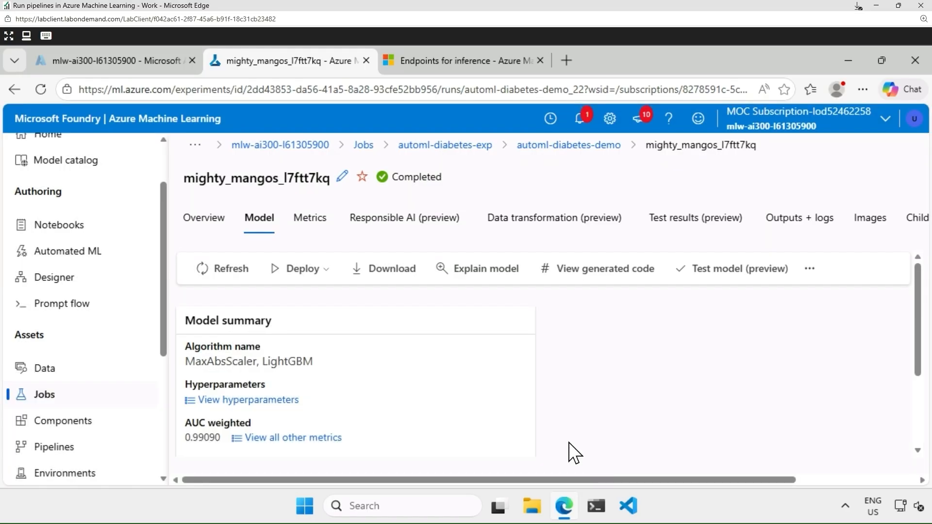
pyautogui.click(324, 273)
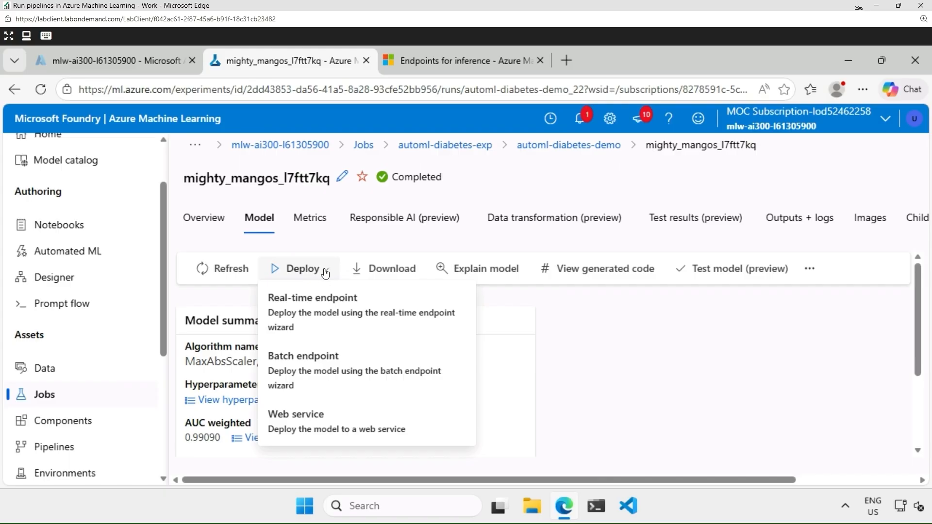
# Start a batch endpoint deployment, accepting the default new endpoint and the automldiabetesd22 model.
pyautogui.click(325, 375)
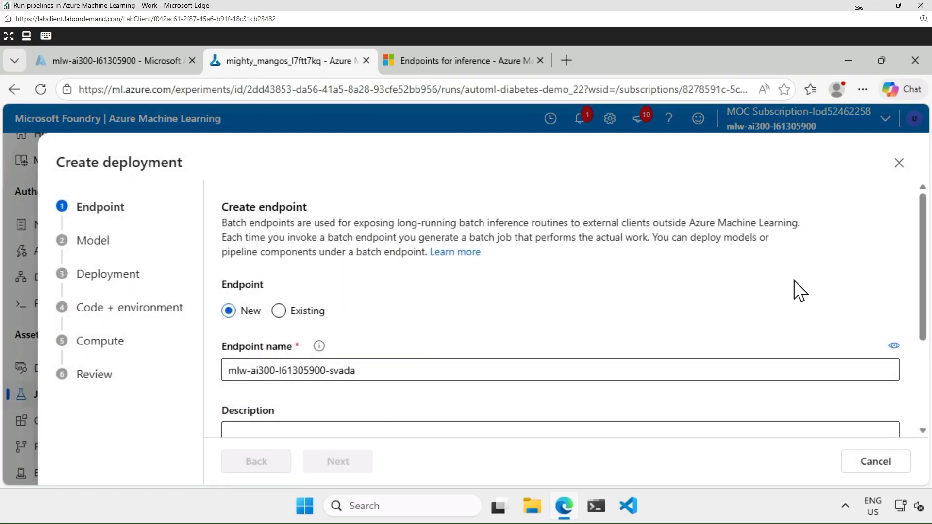
pyautogui.scroll(-2, 897, 270)
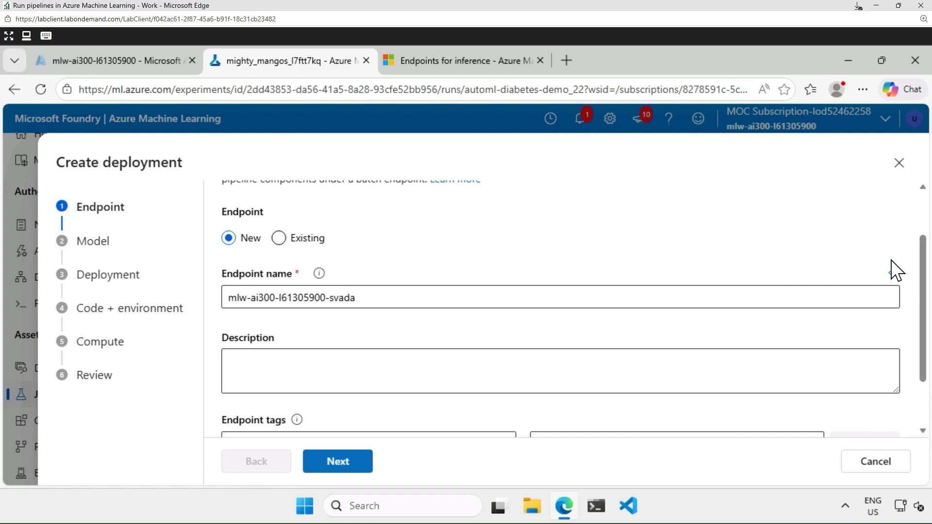
pyautogui.scroll(-2, 814, 271)
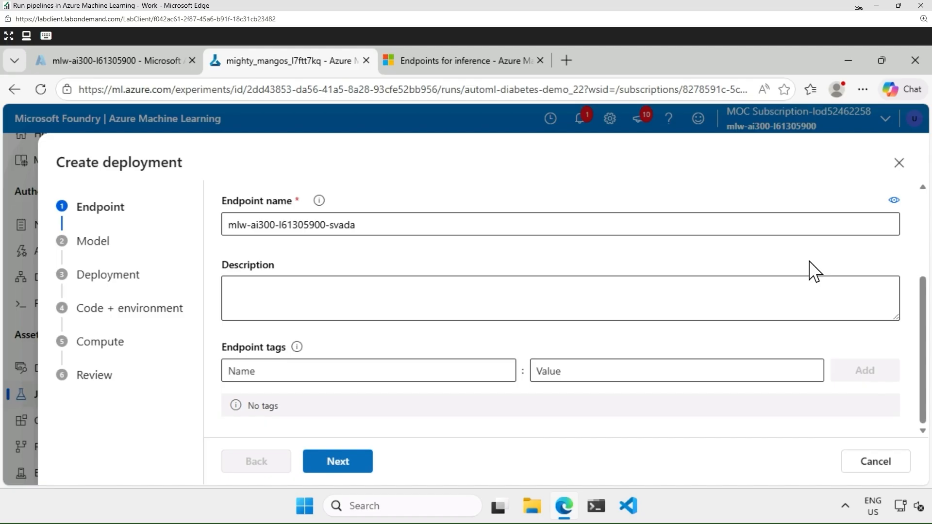
pyautogui.click(339, 463)
pyautogui.click(342, 460)
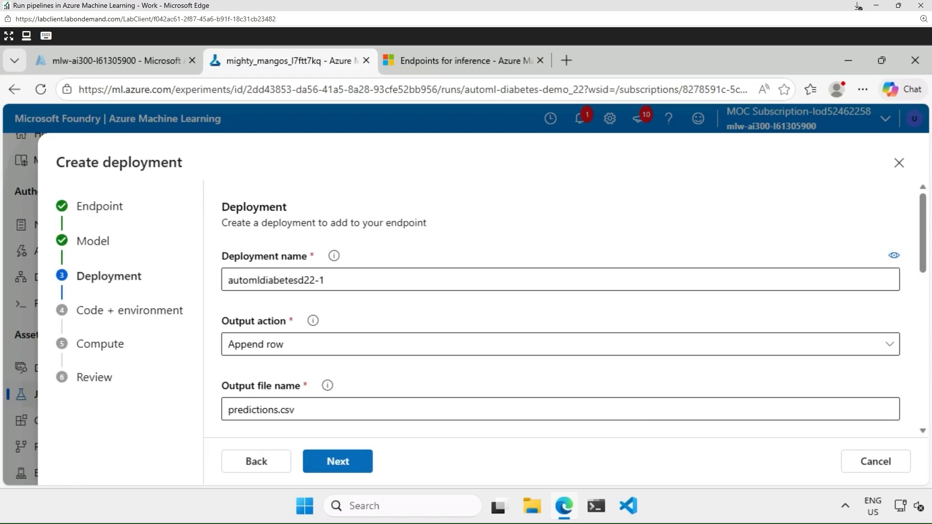
# Keep Append row output to predictions.csv and Info logging for deployment automldiabetesd22-1.
pyautogui.scroll(-1, 922, 359)
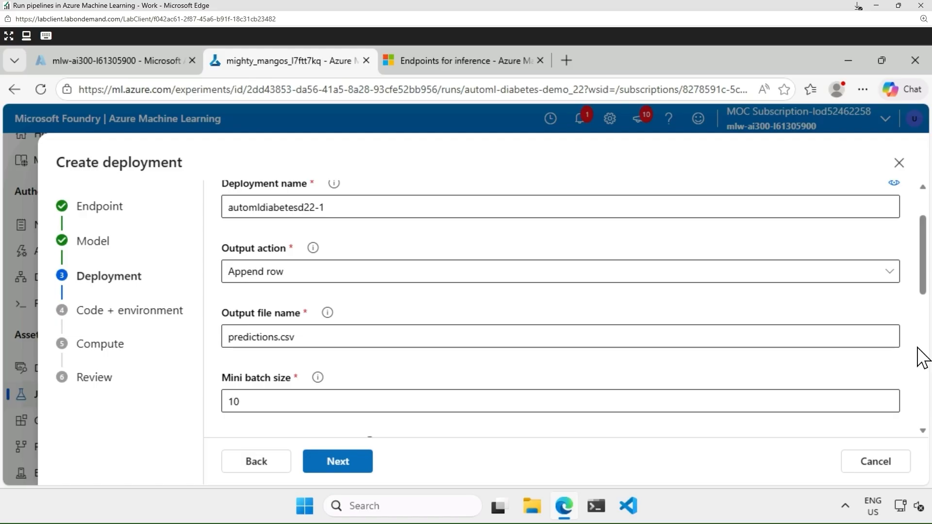
pyautogui.click(890, 274)
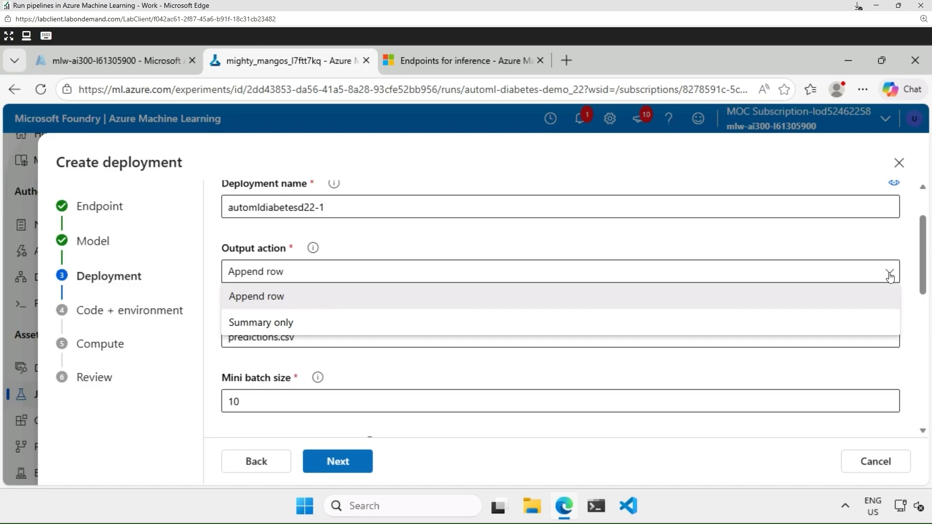
pyautogui.click(916, 329)
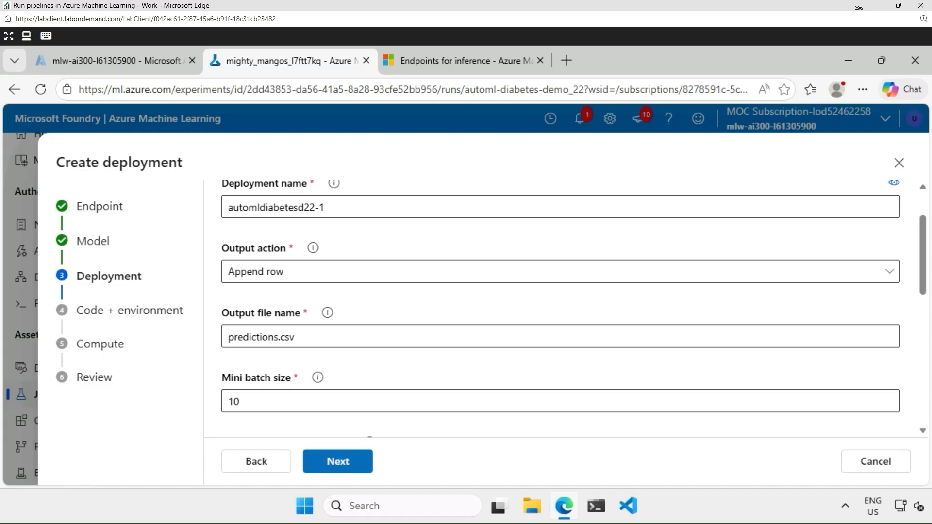
pyautogui.scroll(-1, 917, 373)
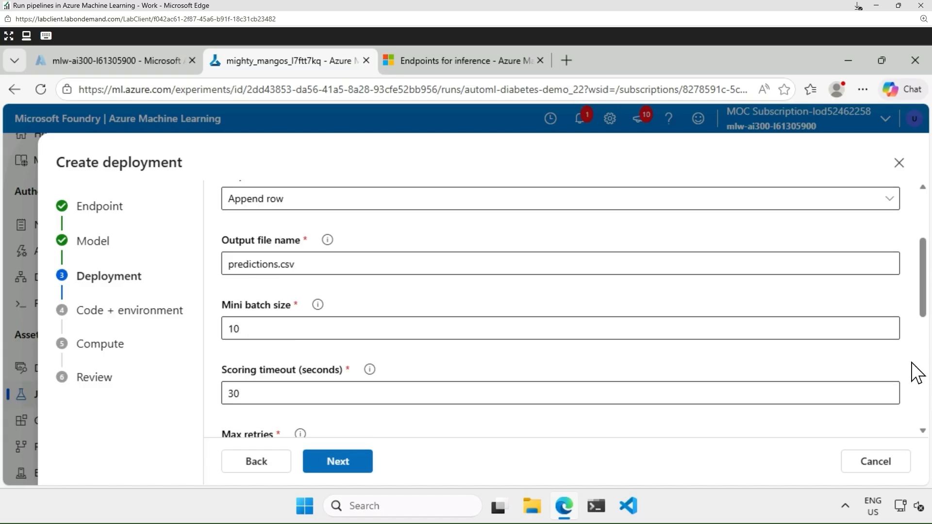
pyautogui.scroll(-2, 917, 373)
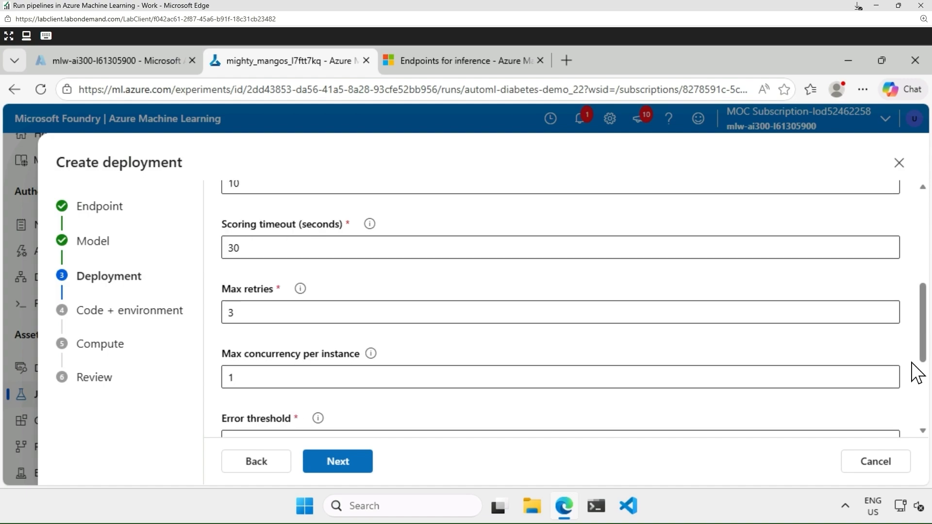
pyautogui.scroll(-1, 917, 373)
pyautogui.scroll(-1, 917, 373)
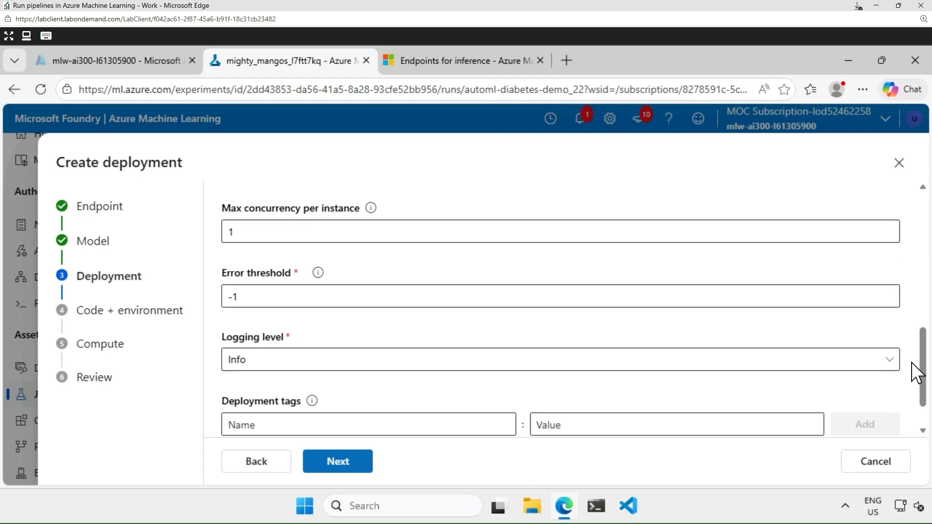
pyautogui.scroll(-1, 917, 373)
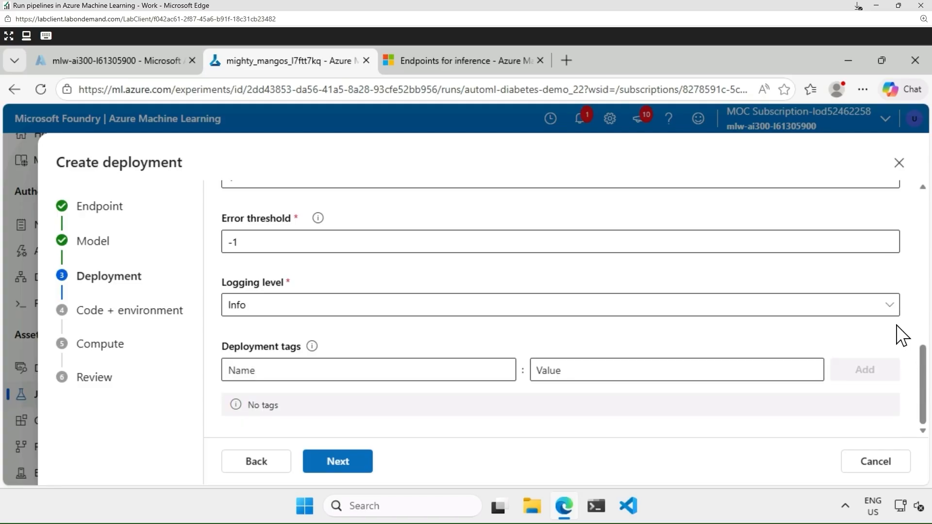
pyautogui.click(889, 307)
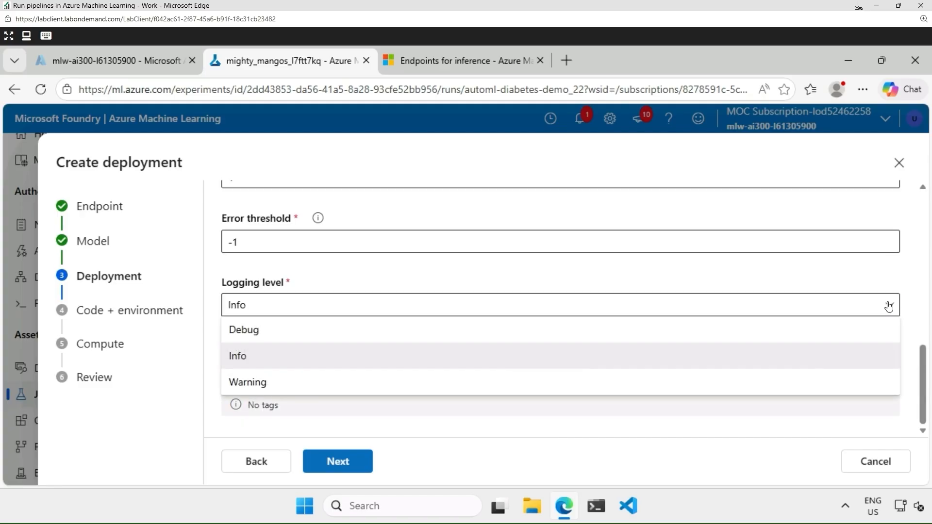
pyautogui.click(911, 280)
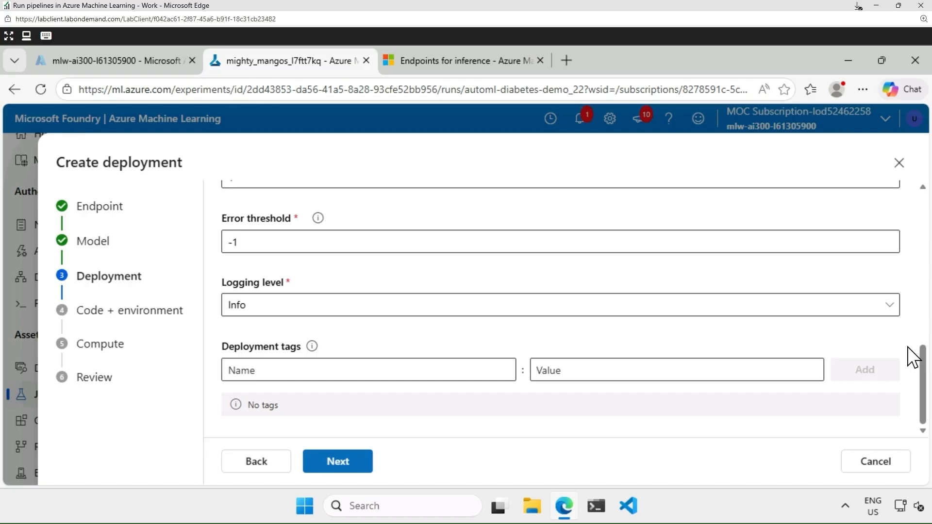
# Keep the auto-generated scoring script and environment and run the batch deployment on aml-cluster.
pyautogui.click(329, 469)
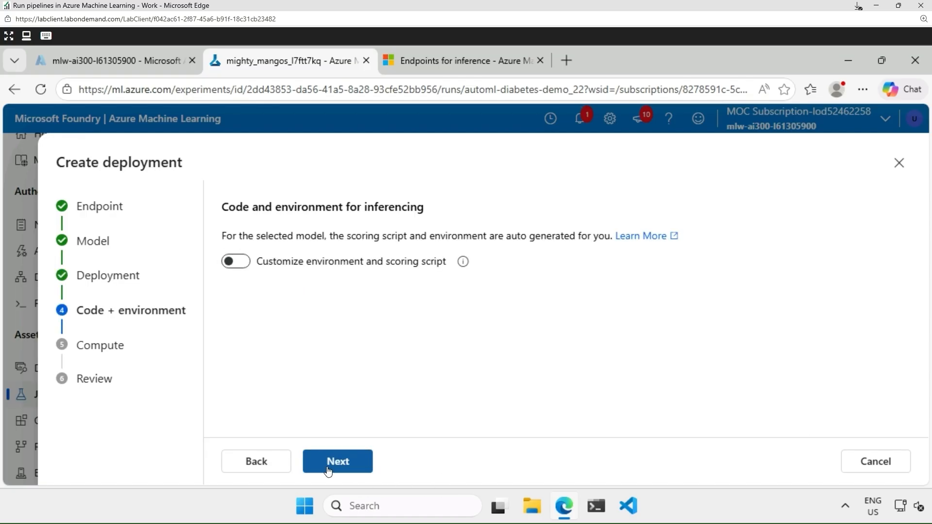
pyautogui.click(329, 470)
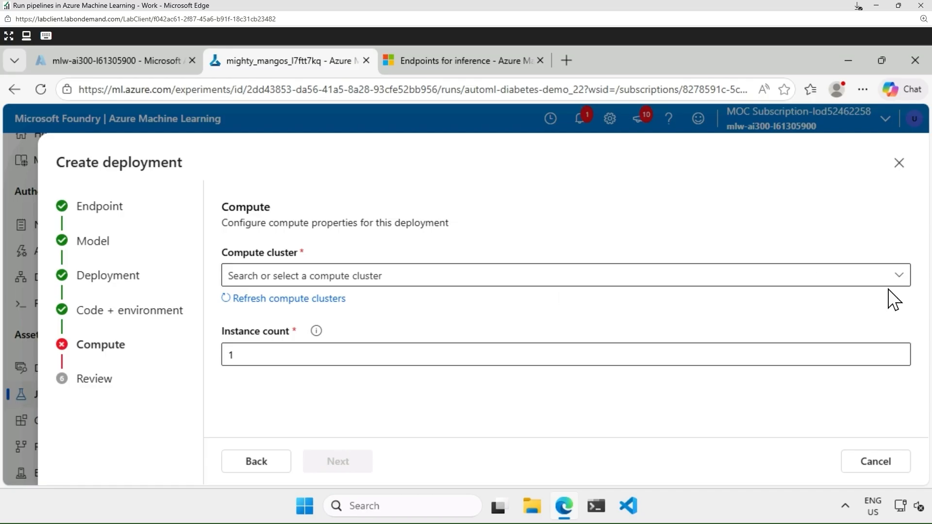
pyautogui.click(899, 276)
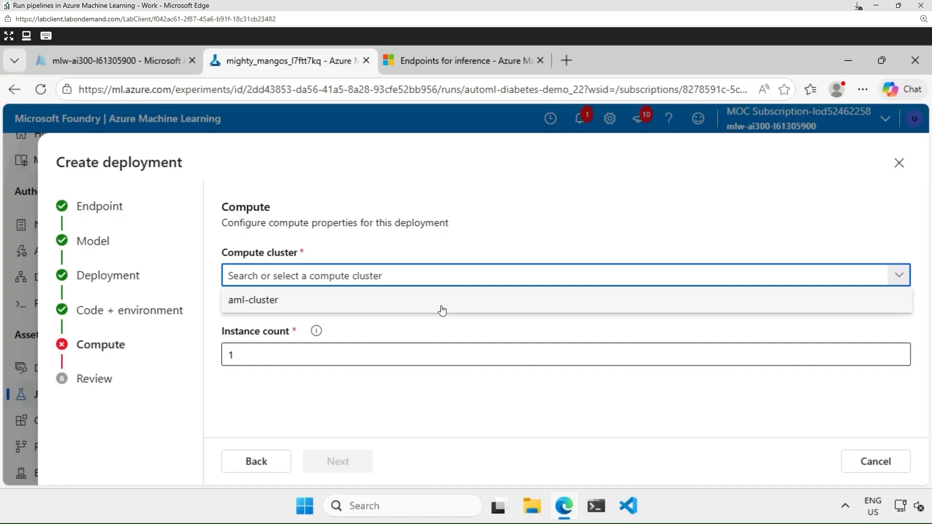
pyautogui.click(266, 300)
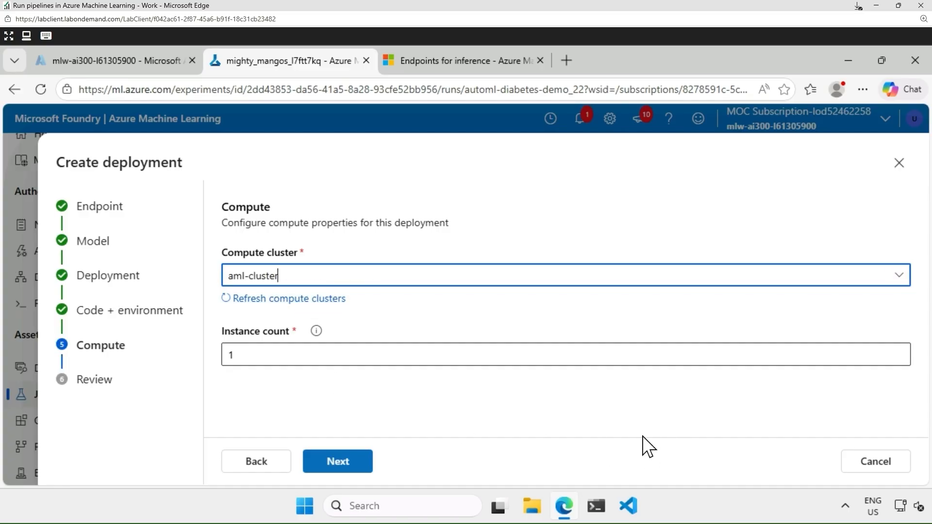
# Check the batch deployment Review summary, then cancel without creating it.
pyautogui.click(332, 465)
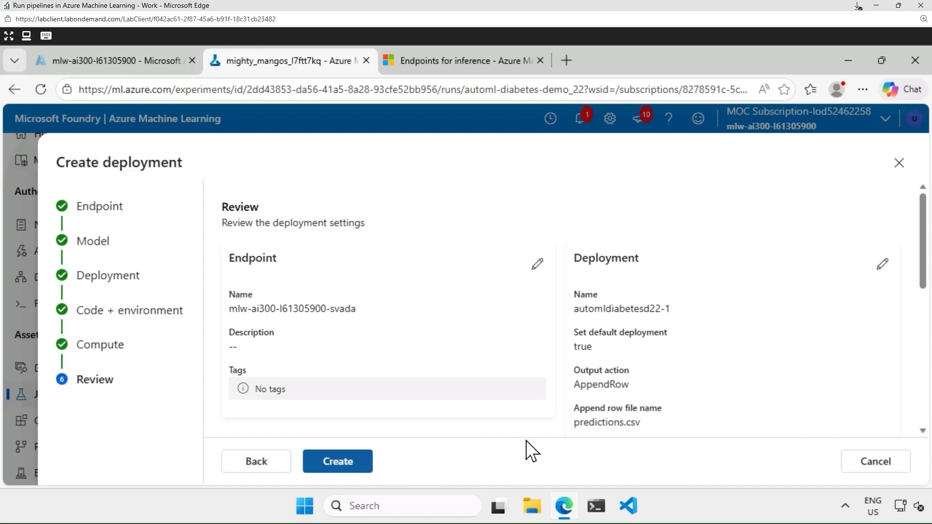
pyautogui.scroll(-1, 814, 346)
pyautogui.scroll(-2, 817, 349)
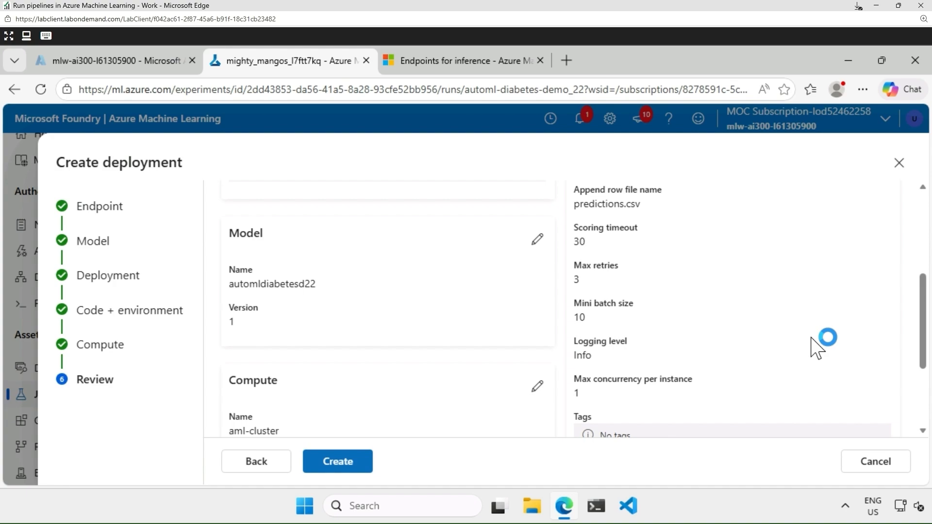
pyautogui.scroll(-2, 817, 348)
pyautogui.scroll(3, 817, 348)
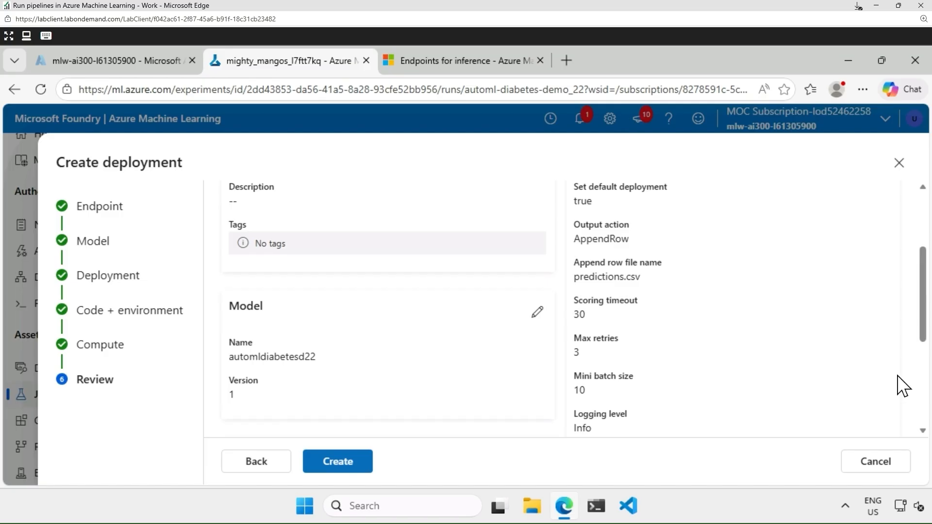
pyautogui.click(874, 468)
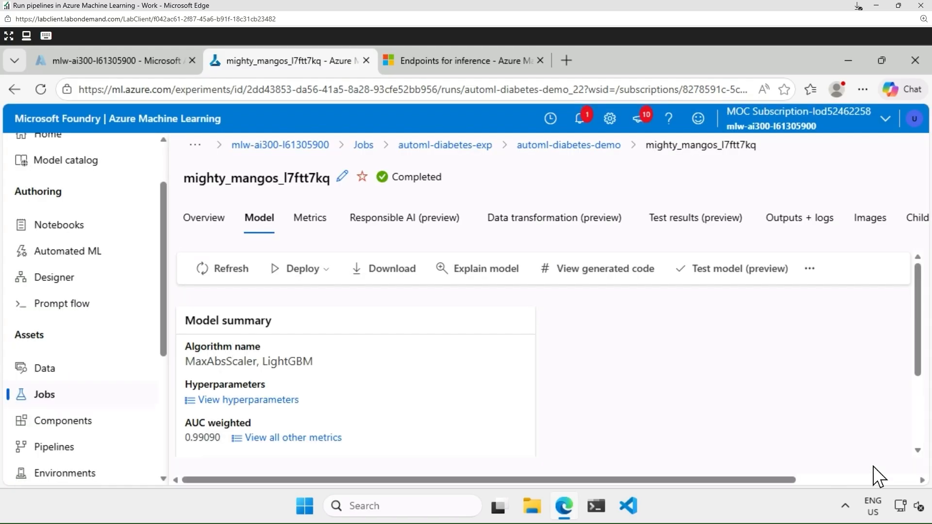